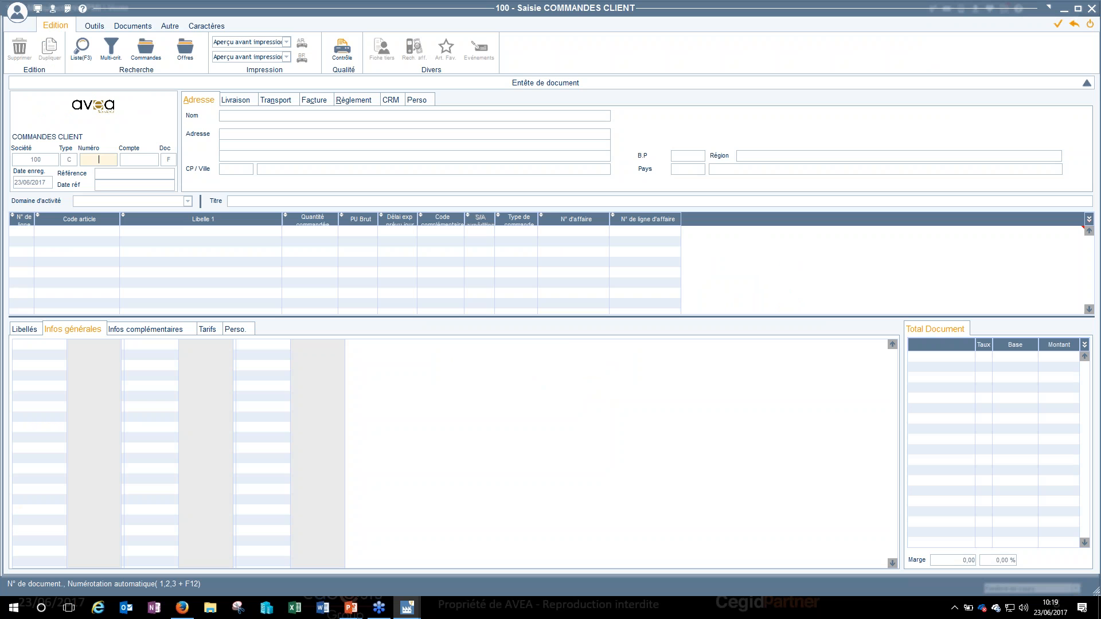
Start a new customer order with automatic numbering for RENAULT VI, keeping document type F
key("F12")
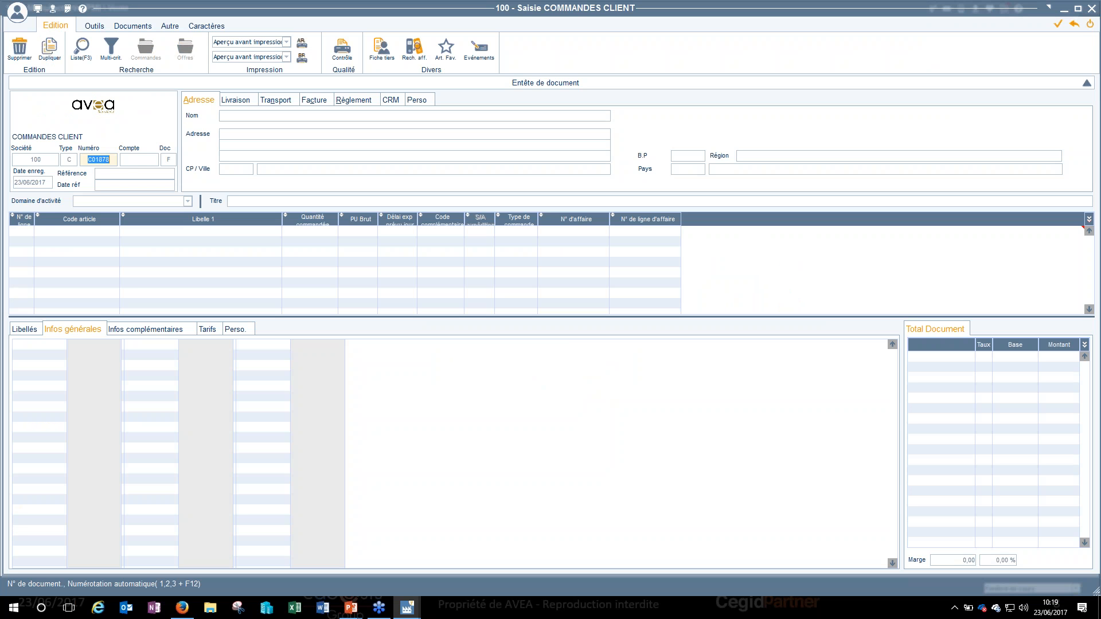
key("Tab")
type("03")
key("Tab")
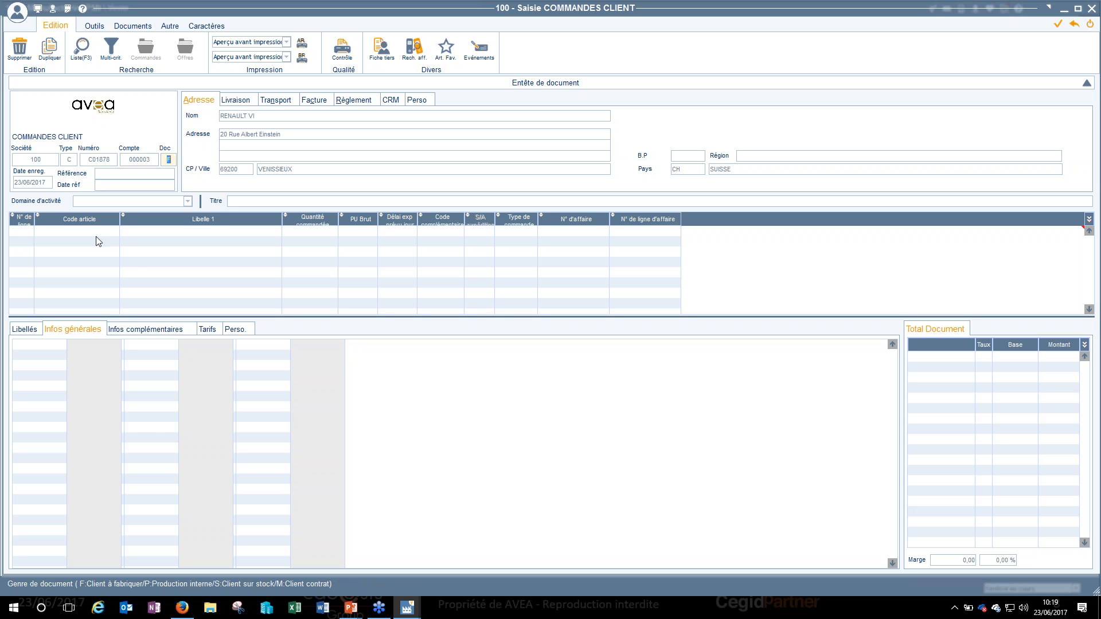
key("Tab")
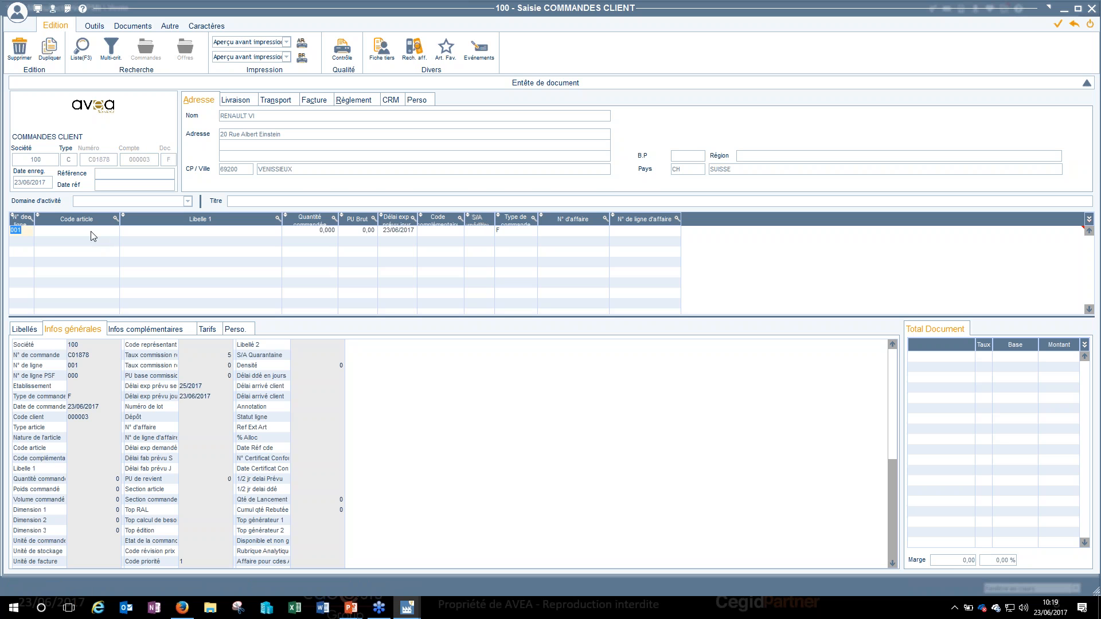
Enter an order line for article TABLE with quantity 1, keep the proposed price and date, and exit order entry
type("TABLE")
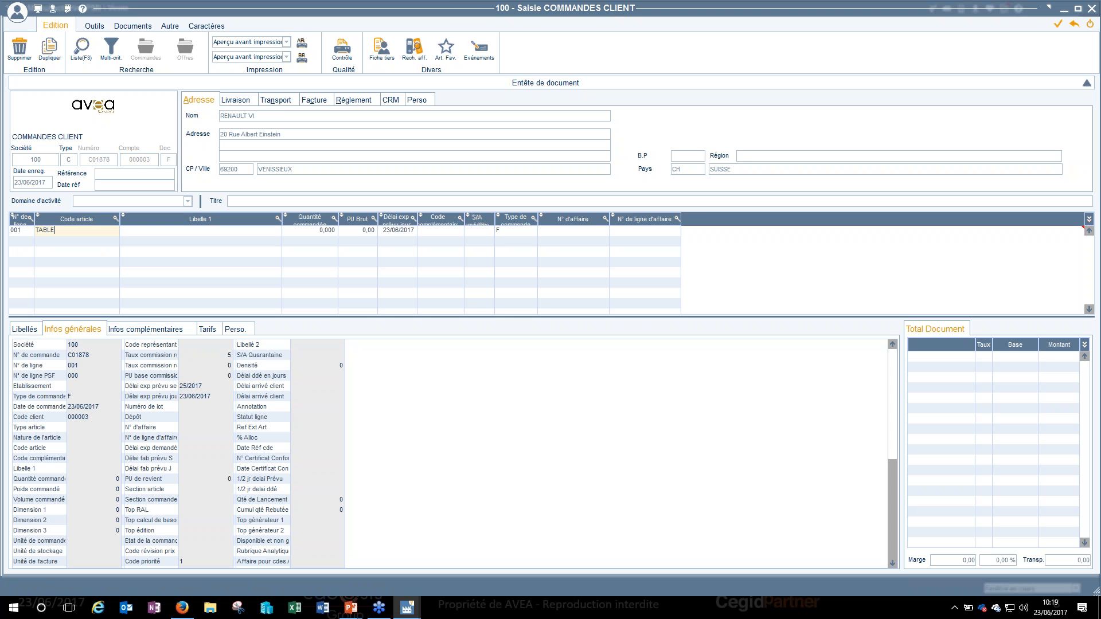
key("Tab")
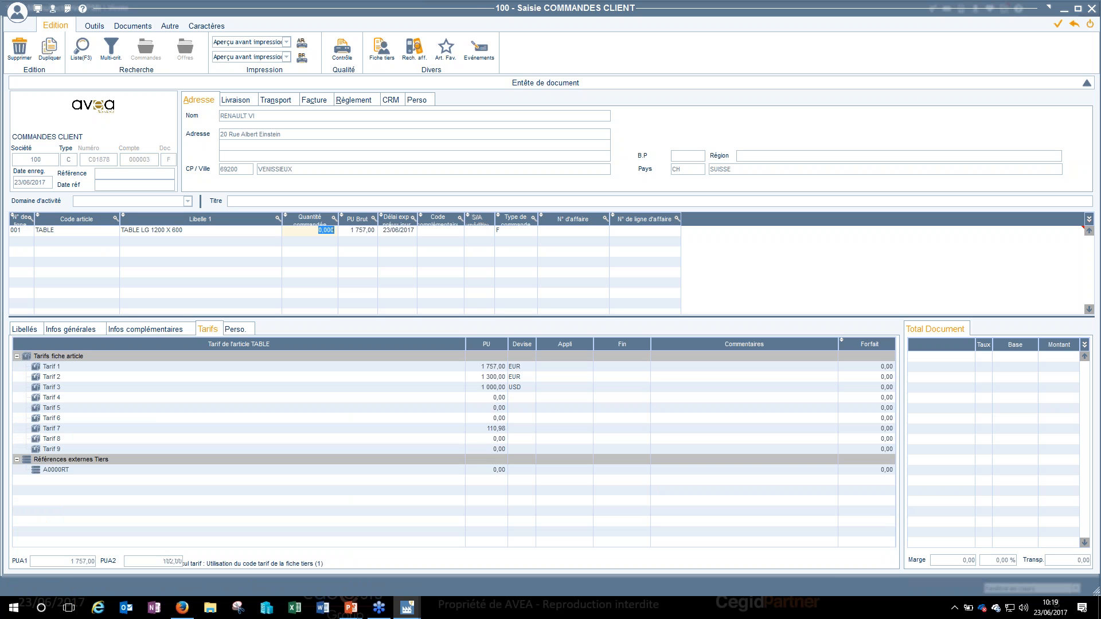
key("Tab")
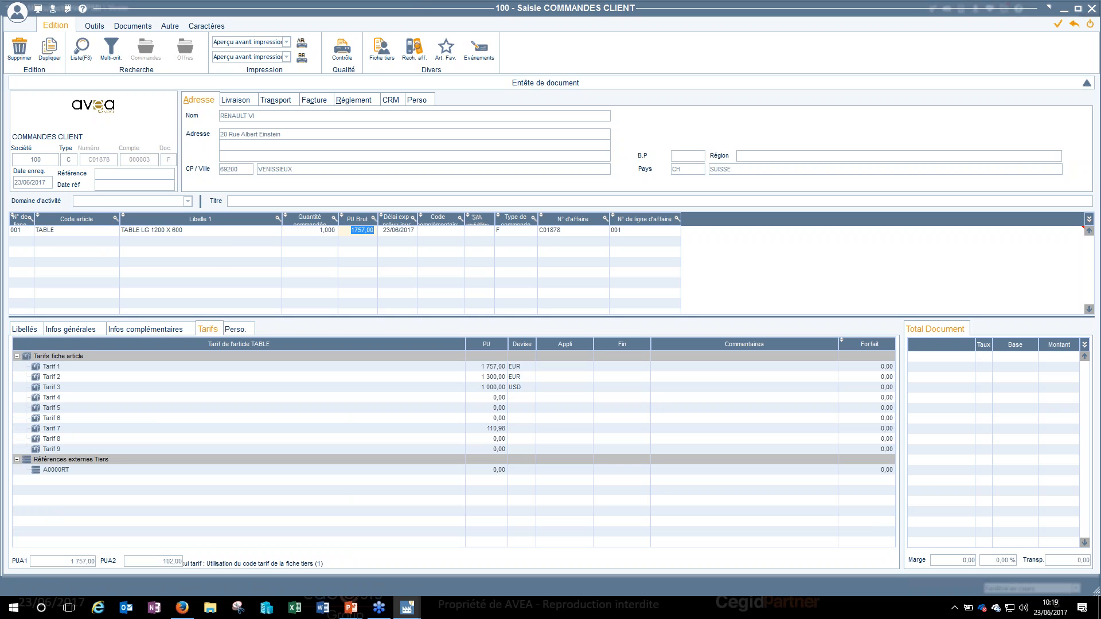
key("Tab")
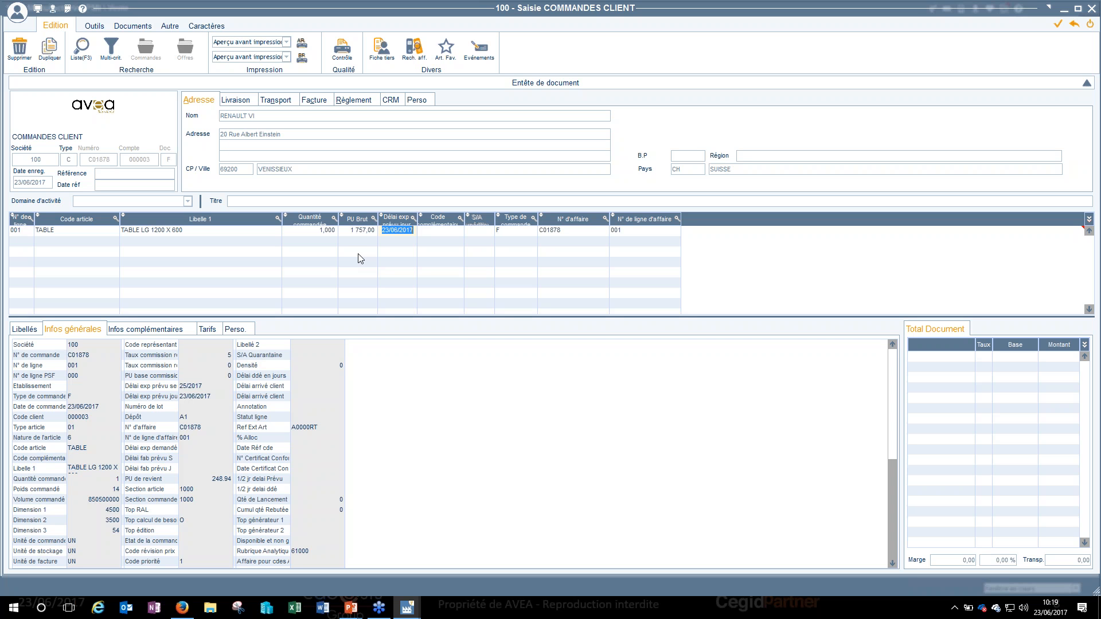
key("Tab")
key("Tab")
key("Down")
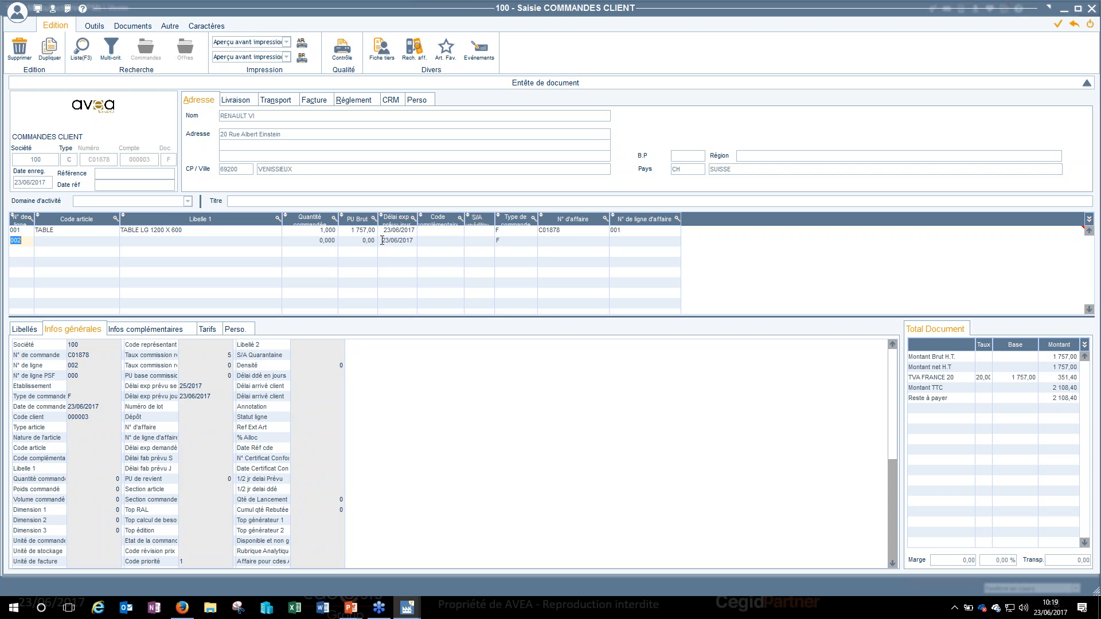
key("Escape")
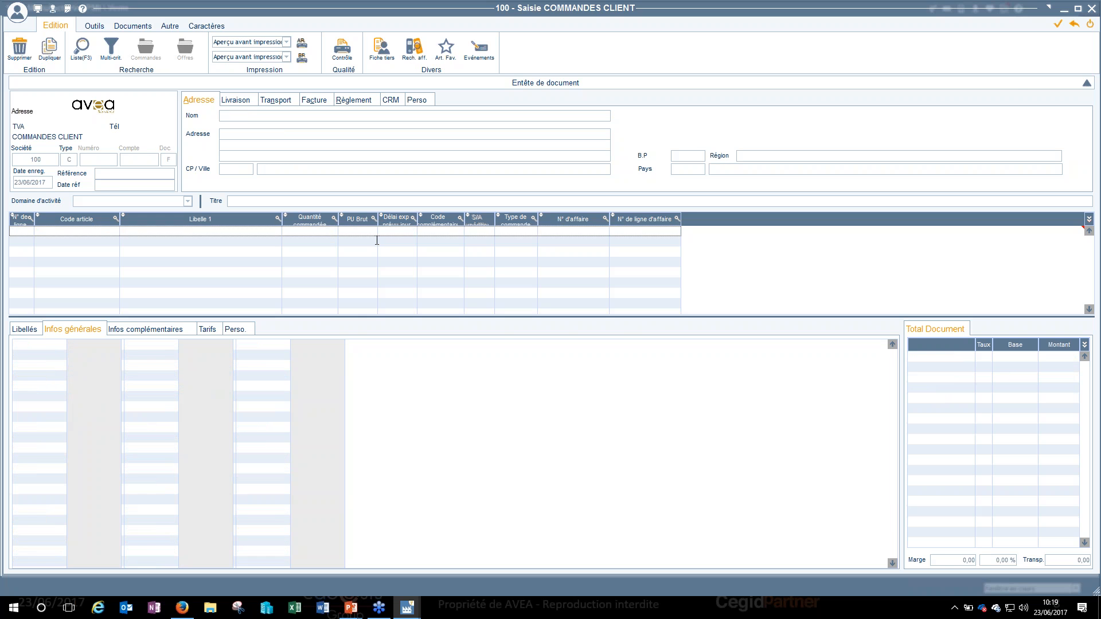
key("Escape")
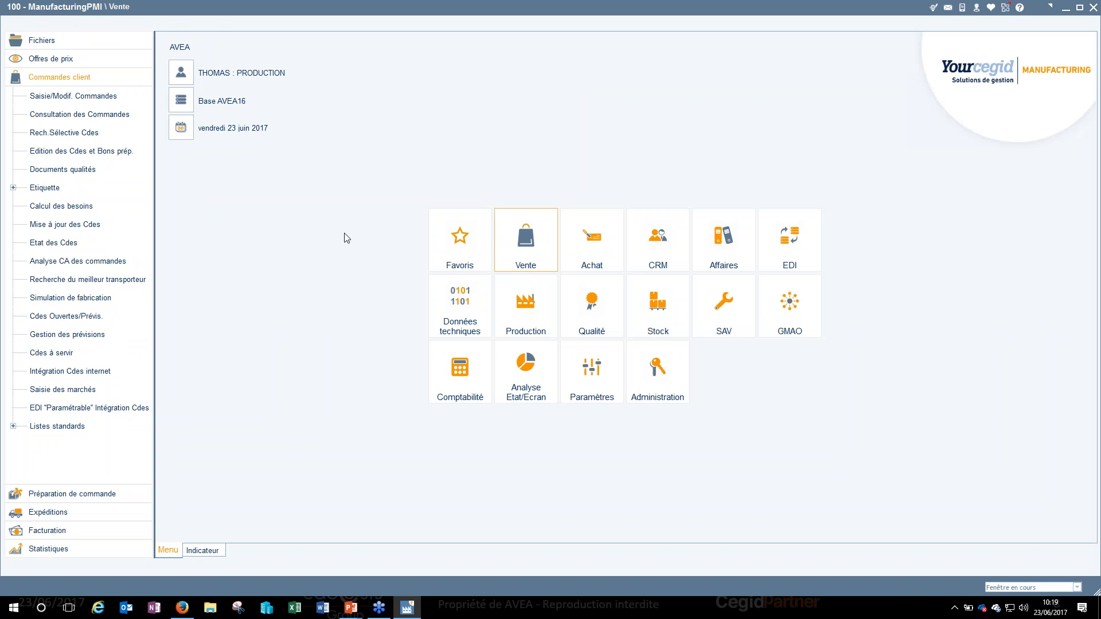
Run the requirements calculation (Calcul des besoins) immediately, limited to the new customer order as start and end of the range
left_click(81, 207)
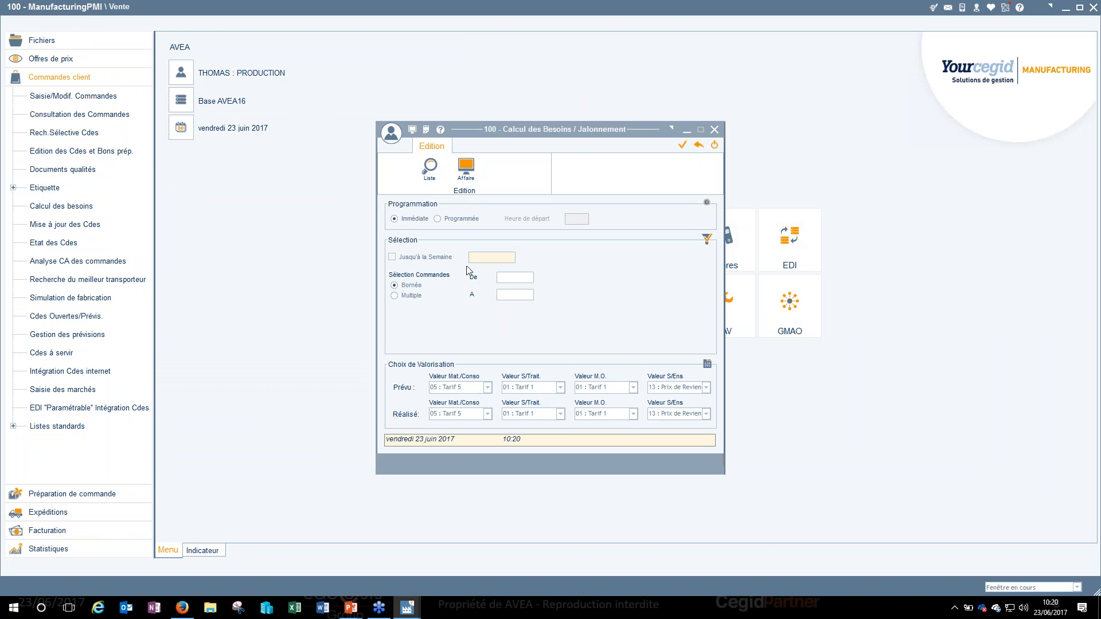
left_click(518, 279)
type("C01")
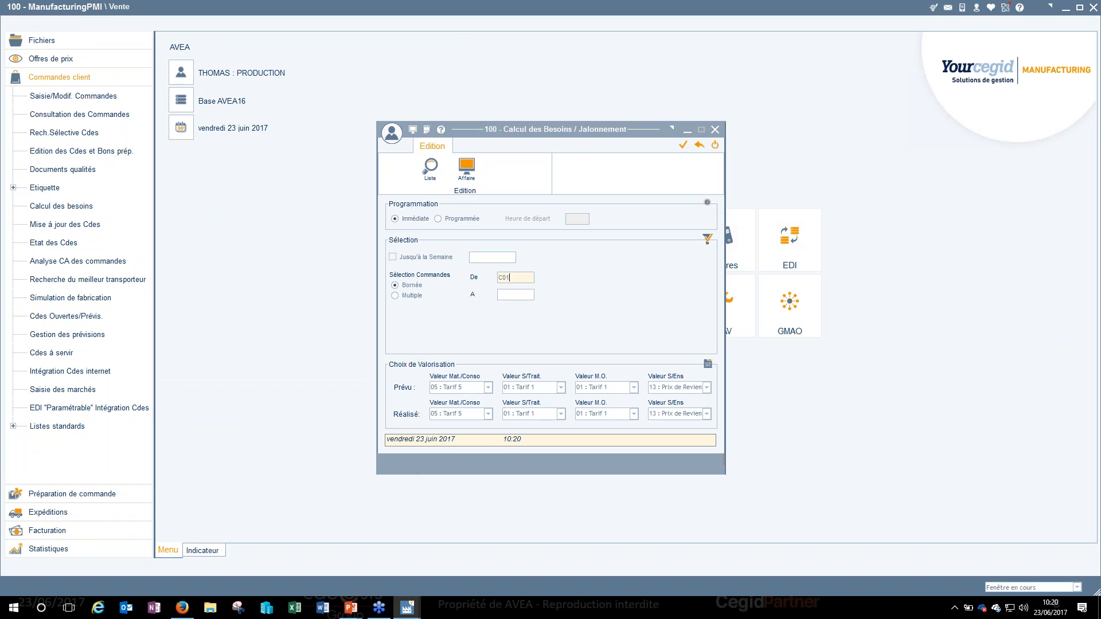
type("878")
key("Tab")
key("Tab")
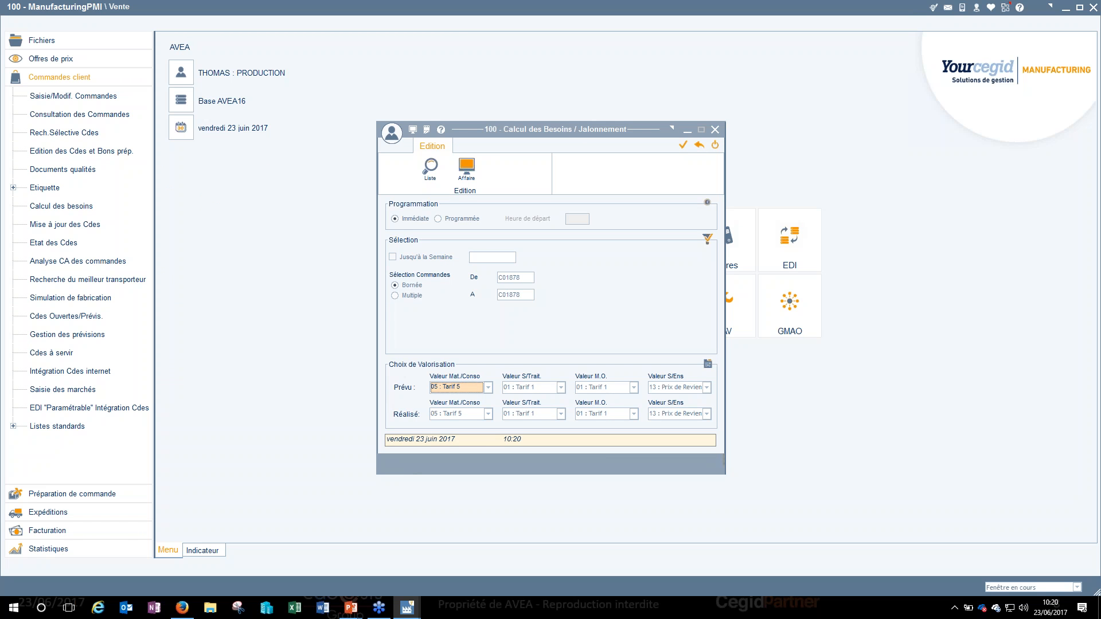
left_click(682, 145)
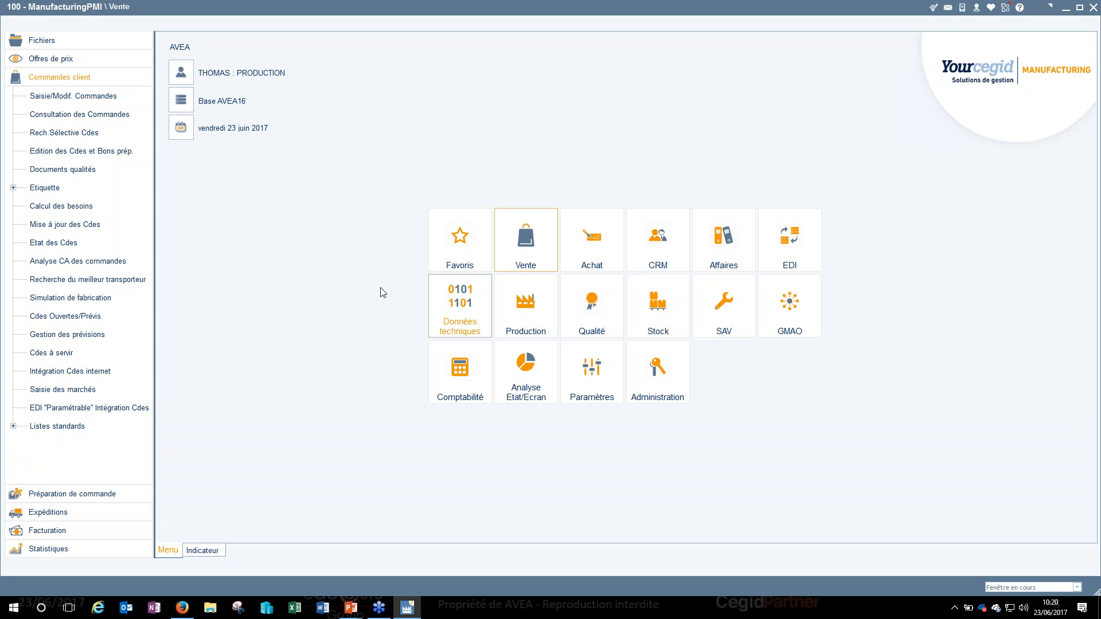
Open the Achats Bruts / Affect / STrait. / Négoce processing under the supplier orders of the Achat module
left_click(586, 253)
left_click(75, 495)
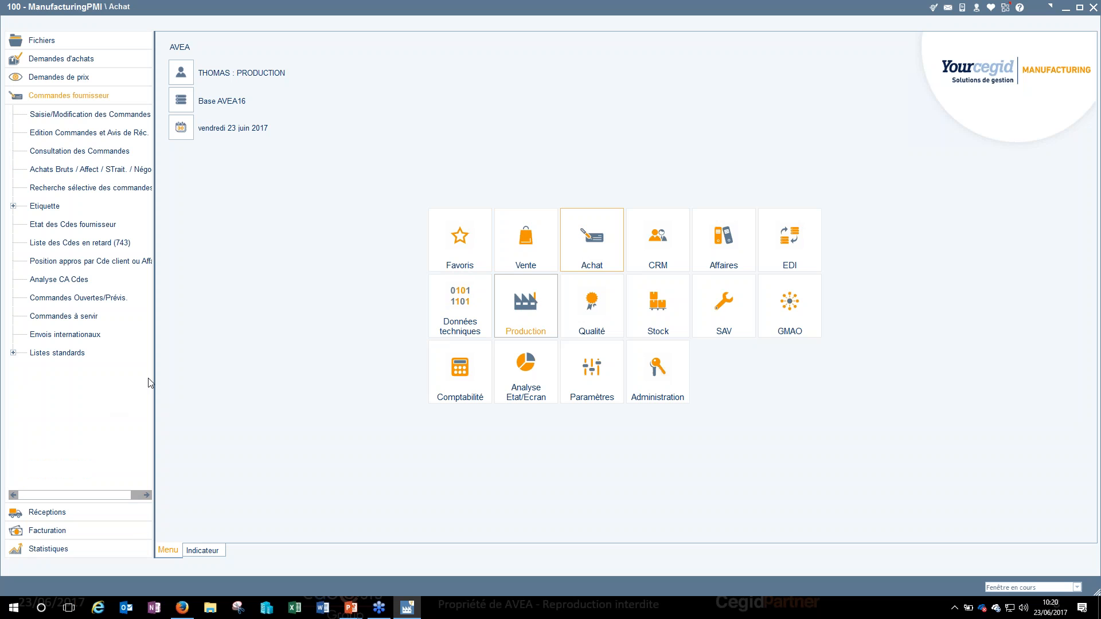
left_click_drag(170, 376, 232, 375)
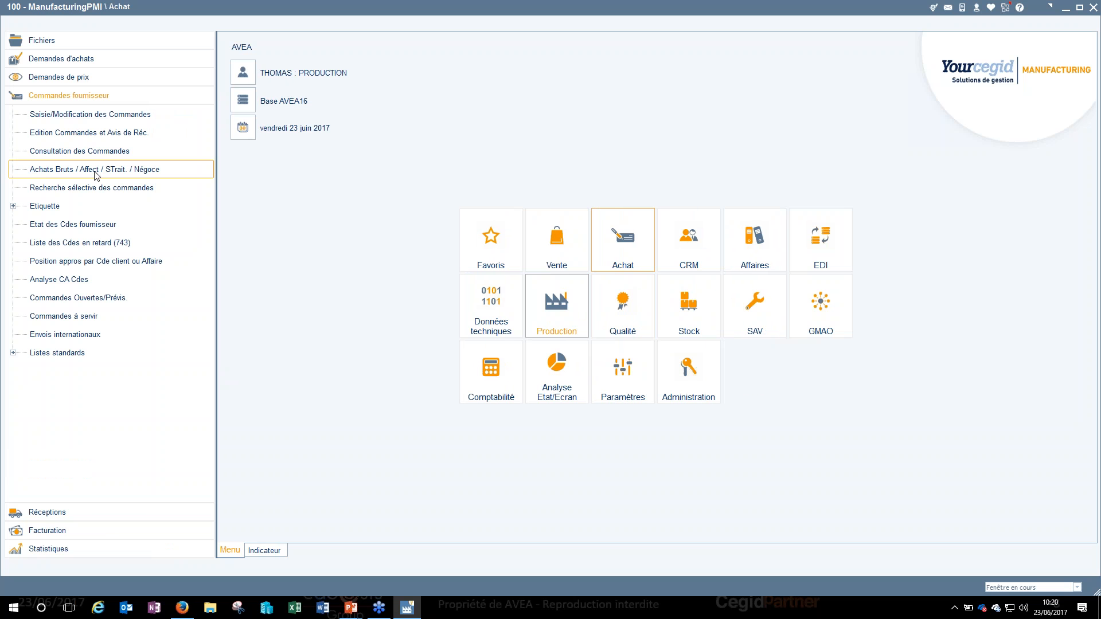
left_click(136, 172)
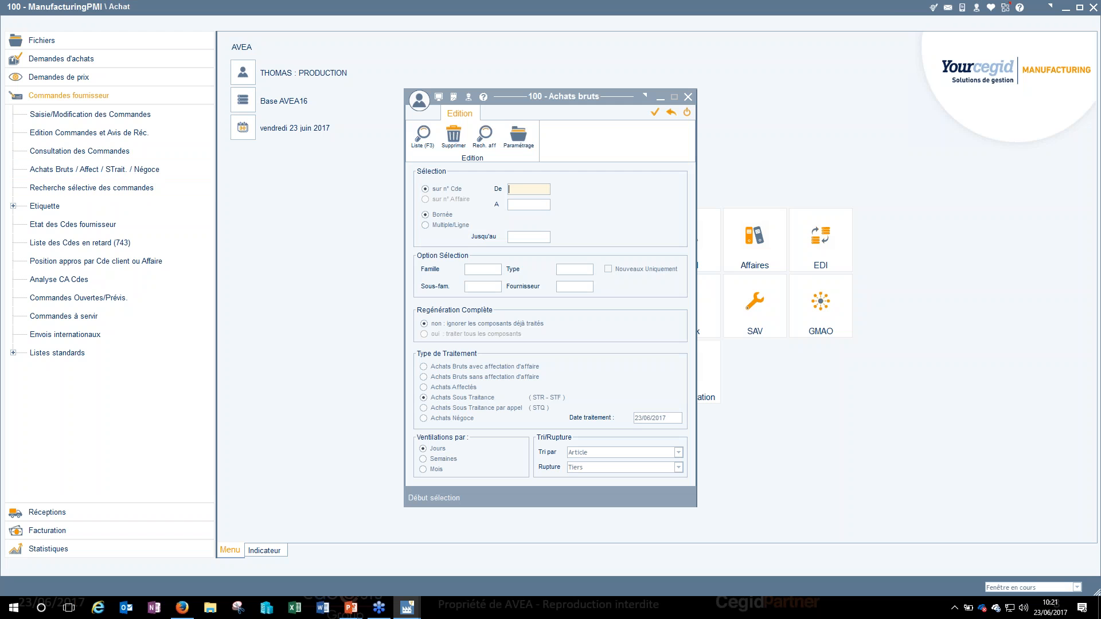
left_click_drag(519, 95, 499, 78)
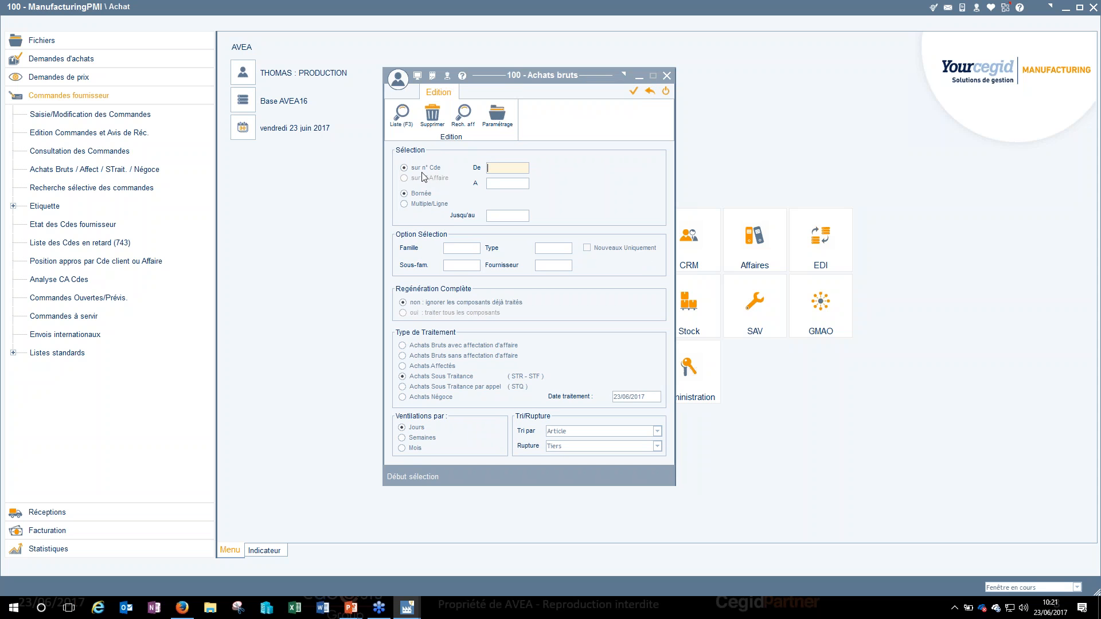
type("01878")
key("Tab")
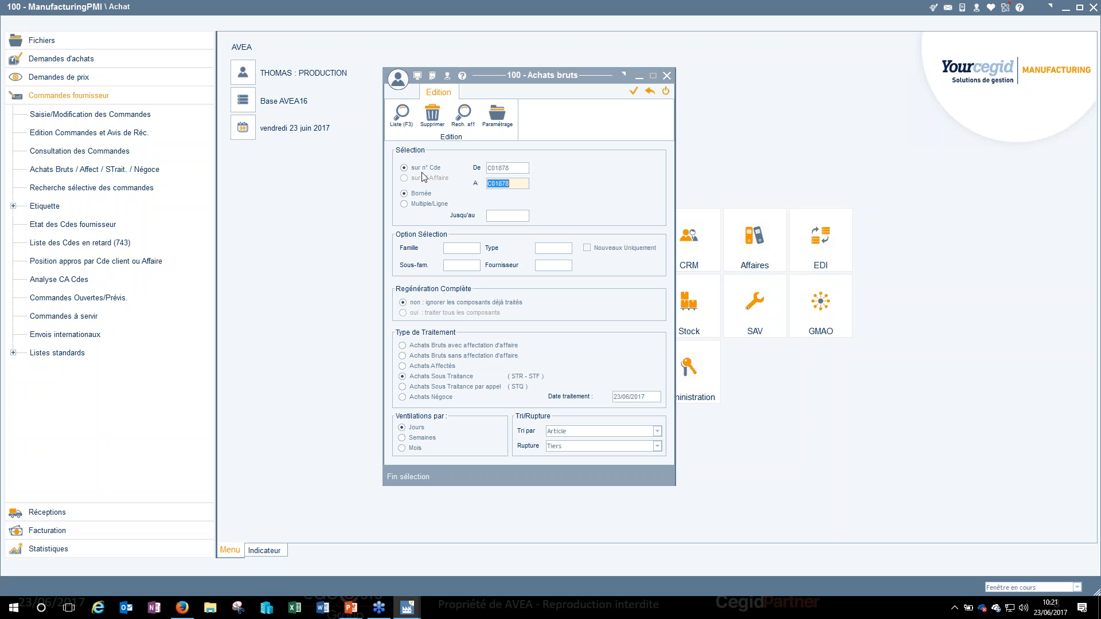
key("Delete")
left_click(516, 170)
key("Delete")
left_click(520, 184)
key("Delete")
Generate the replenishment proposals for Achats Sous Traitance (STR - STF) across all affairs
left_click(440, 388)
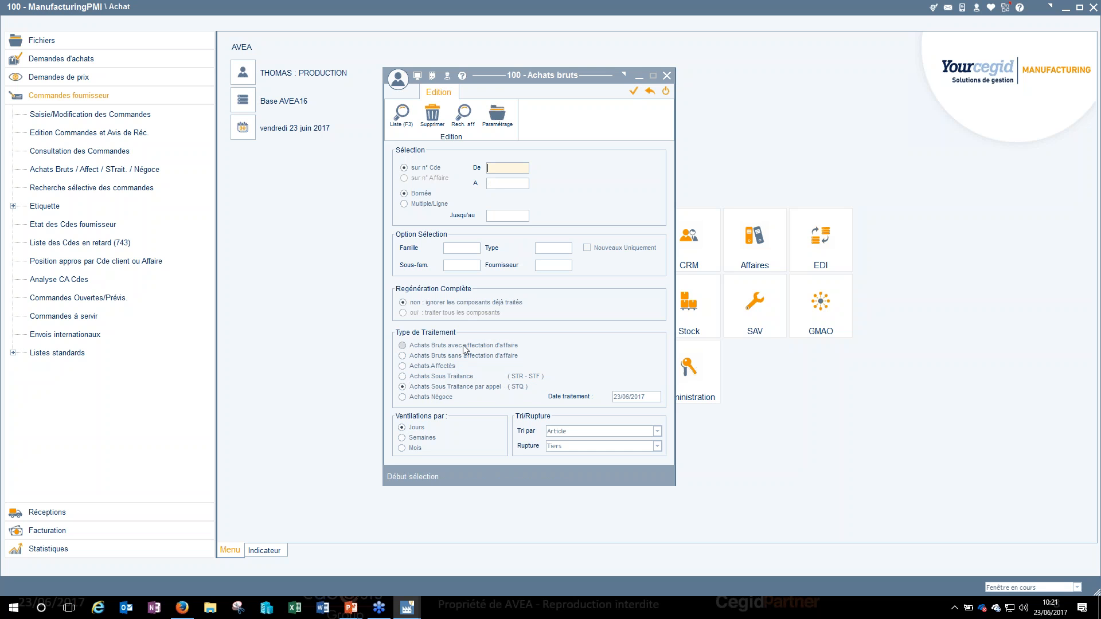
left_click(444, 379)
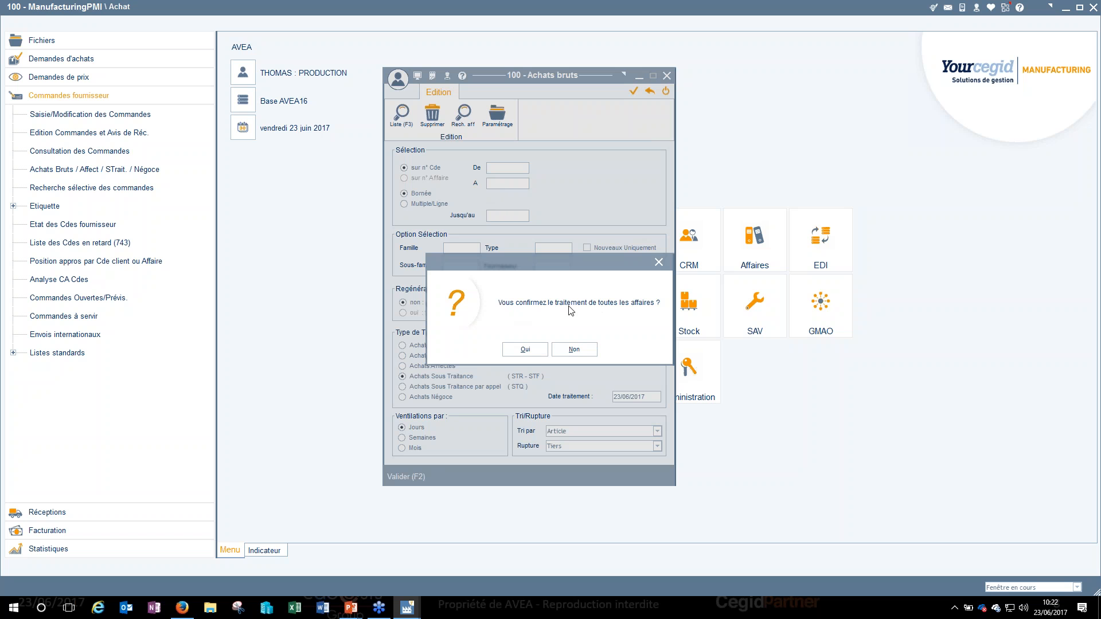
left_click(524, 350)
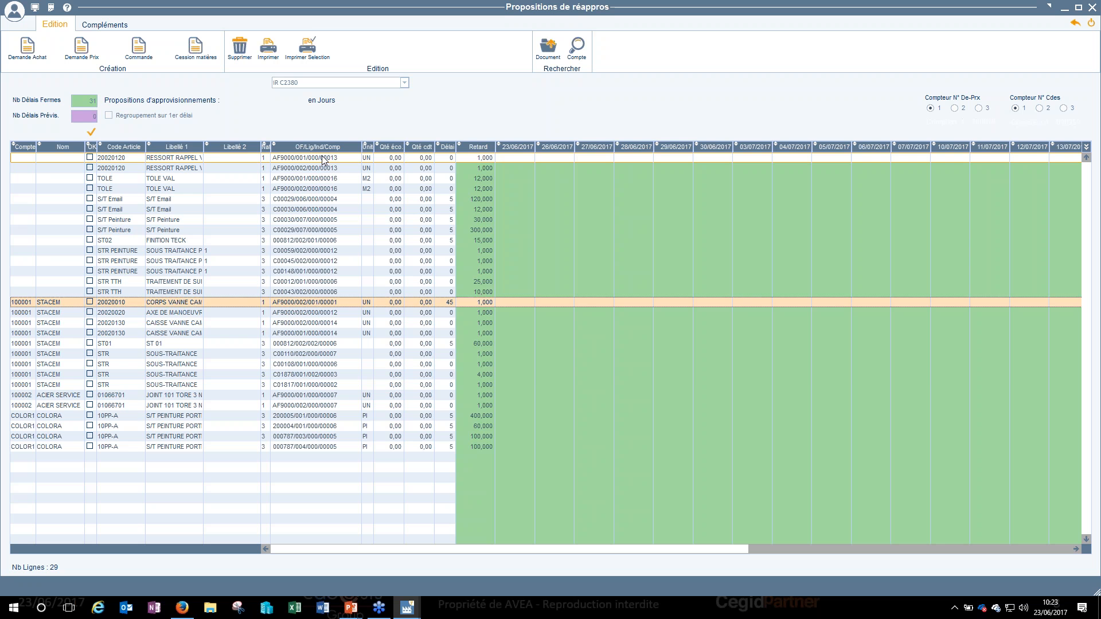
Consult the prices and supplier accounts in the article record of the STR subcontracting line from STACEM, and close the record
left_click(314, 377)
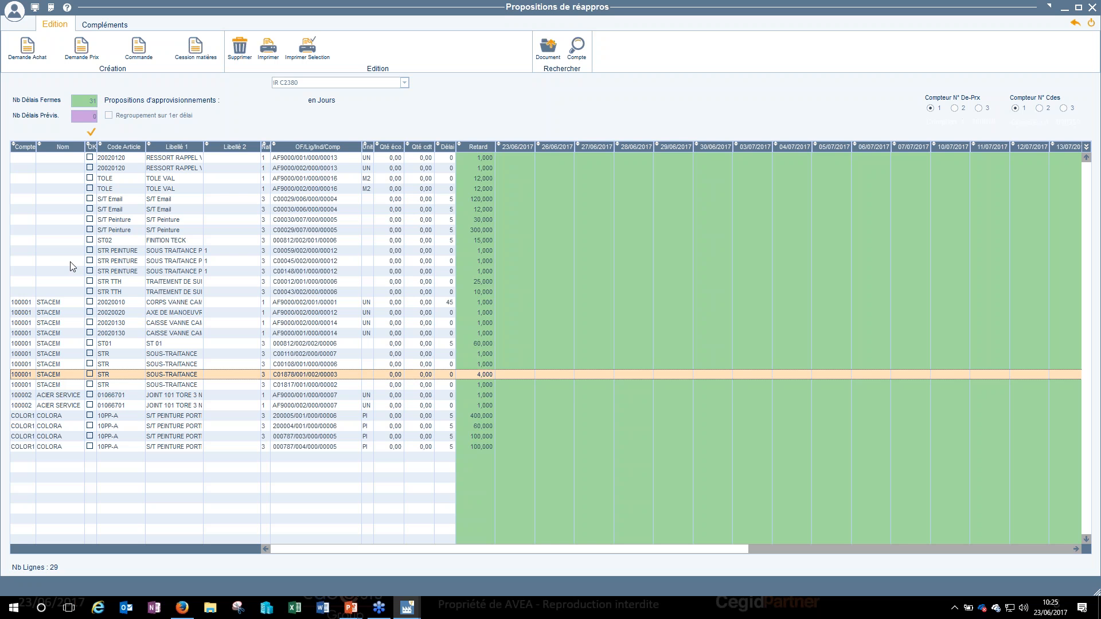
left_click(104, 24)
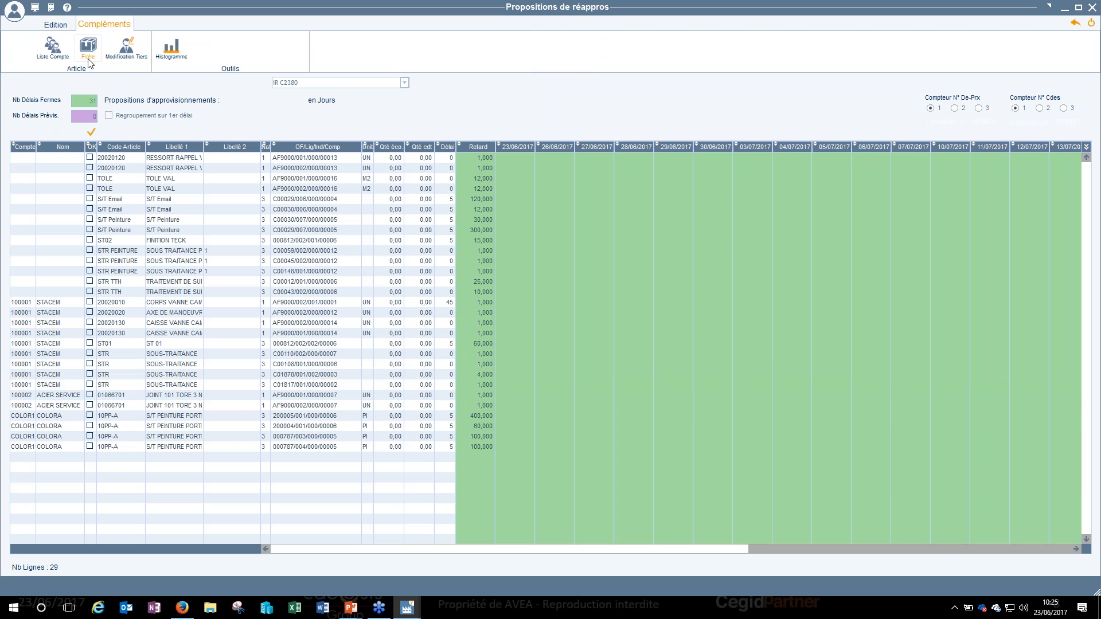
left_click(165, 387)
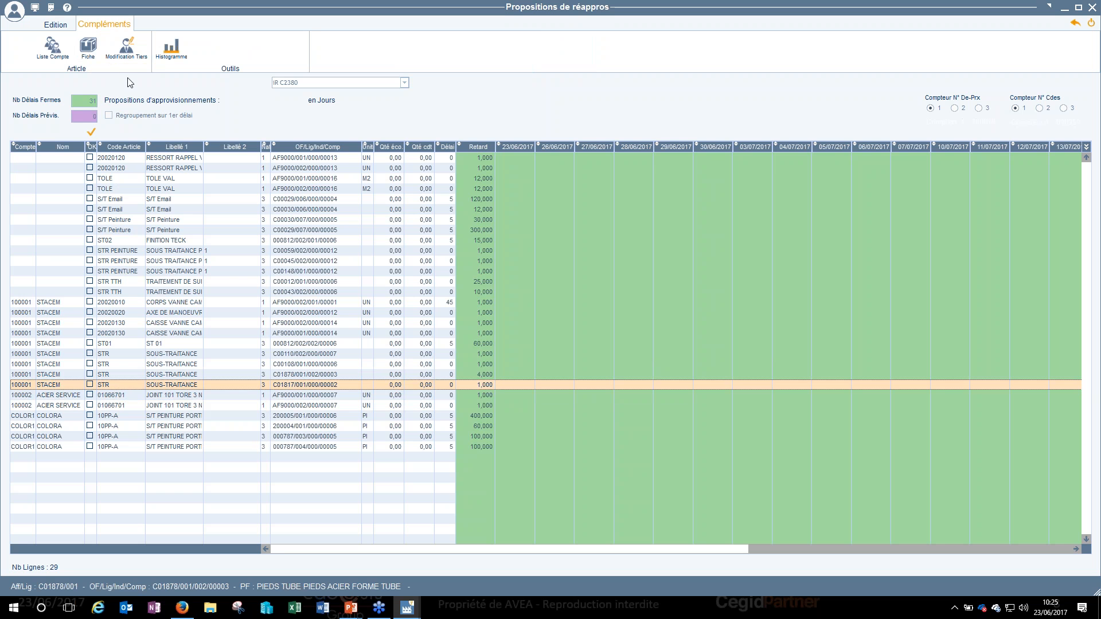
left_click(89, 49)
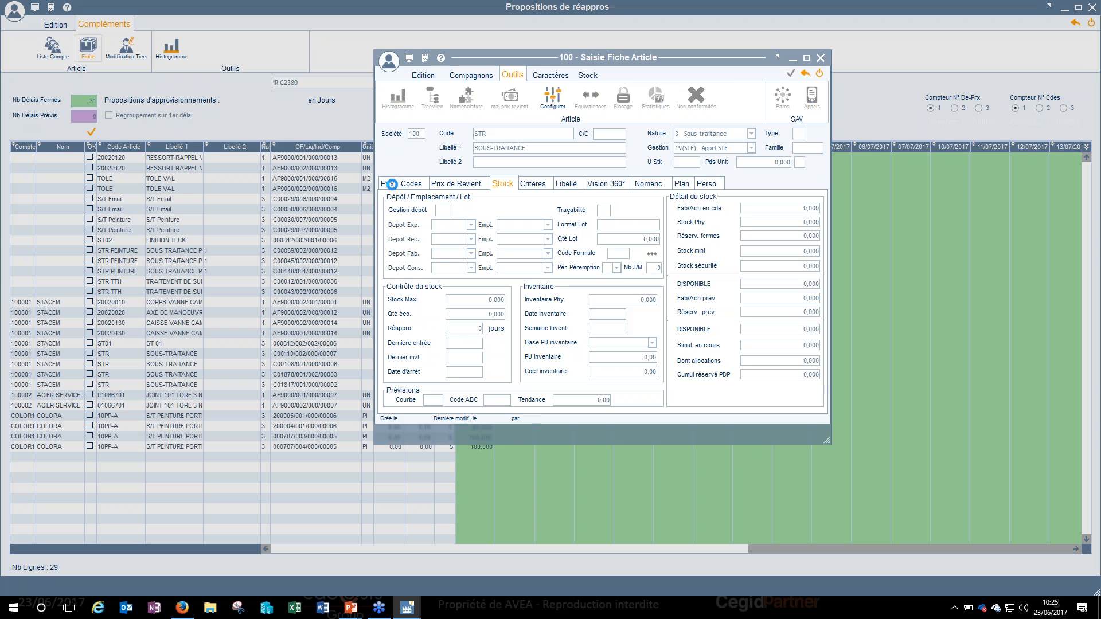
left_click(392, 184)
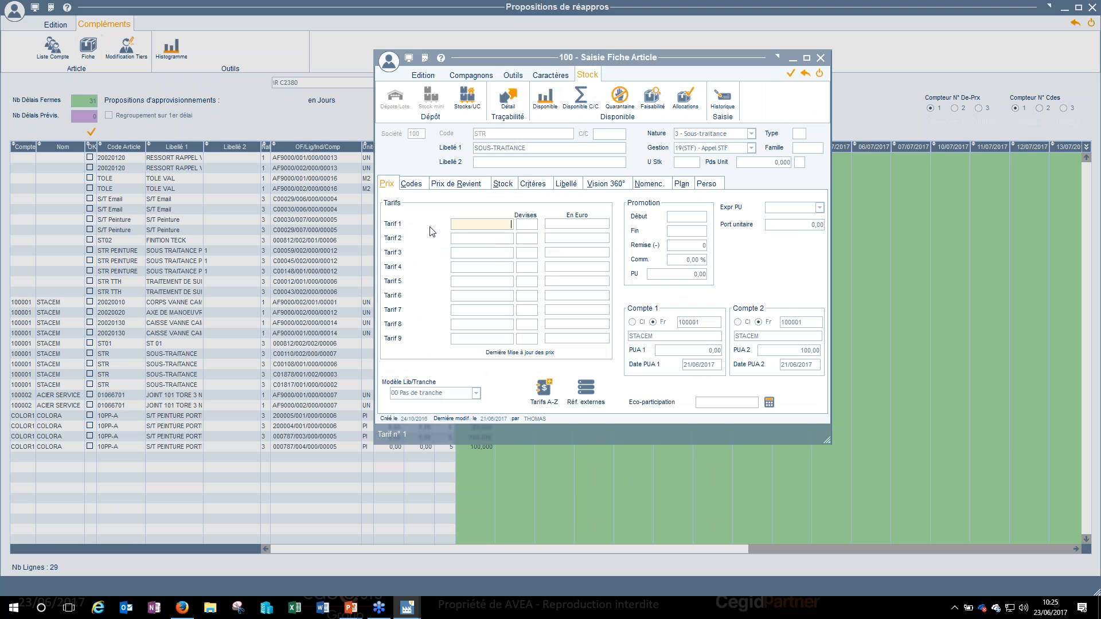
left_click(820, 74)
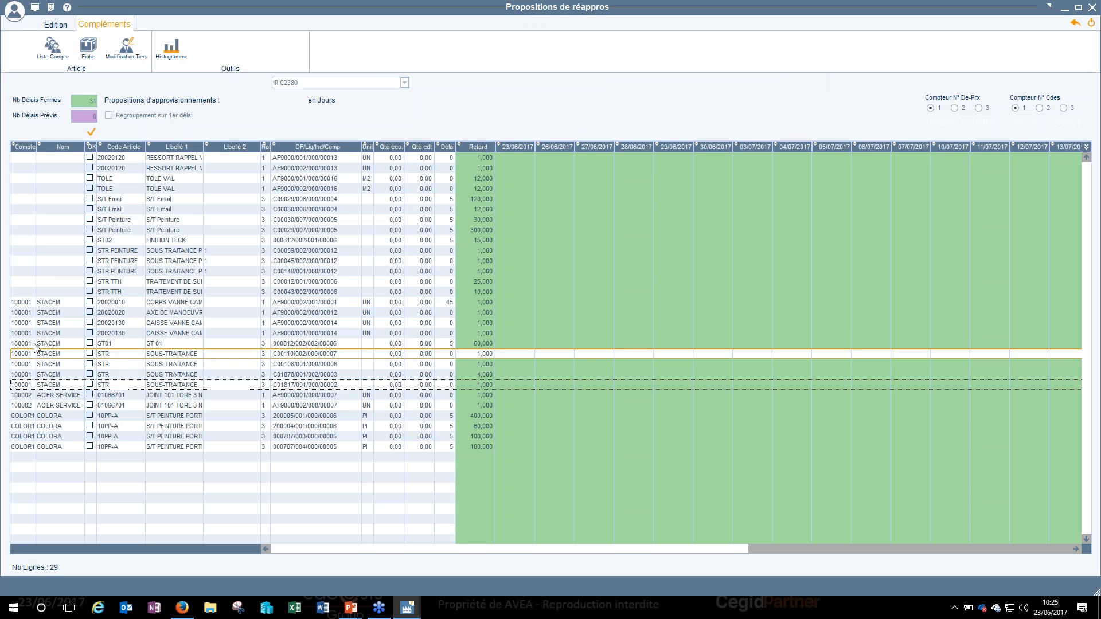
Tick only the STACEM proposal for 4 units of STR subcontracting and create a supplier order (Commande) from it
left_click(28, 385)
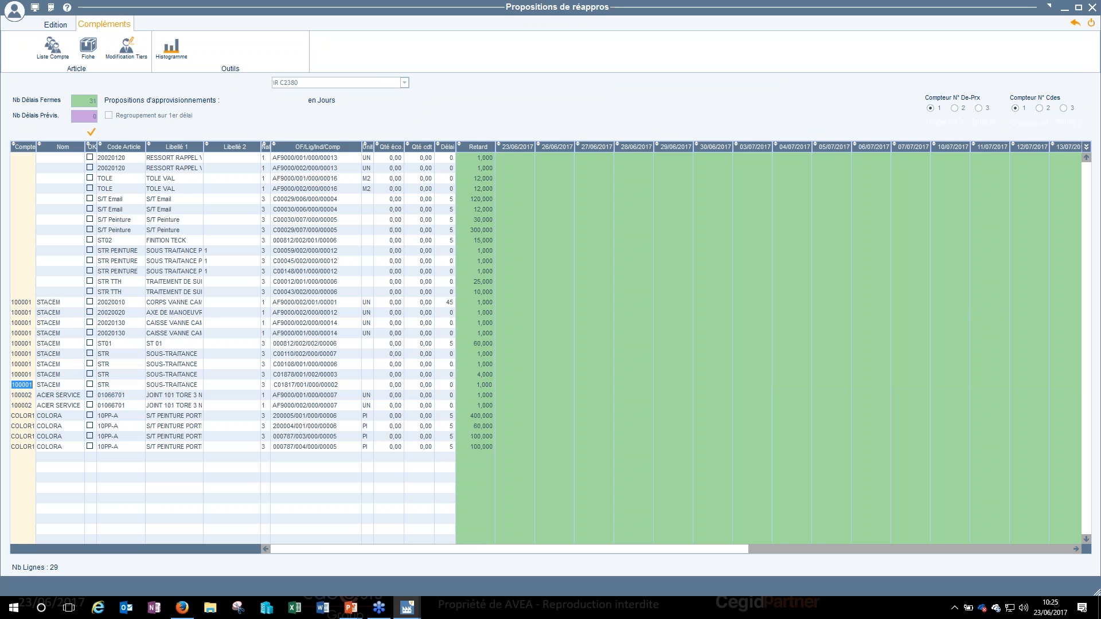
left_click(101, 386)
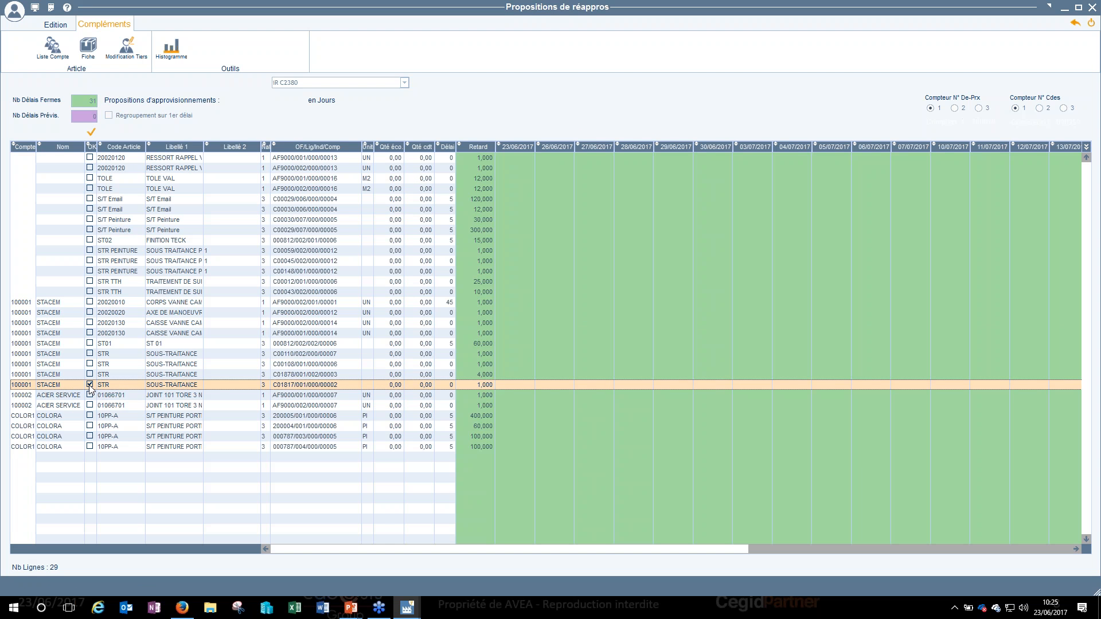
left_click(90, 385)
left_click(90, 375)
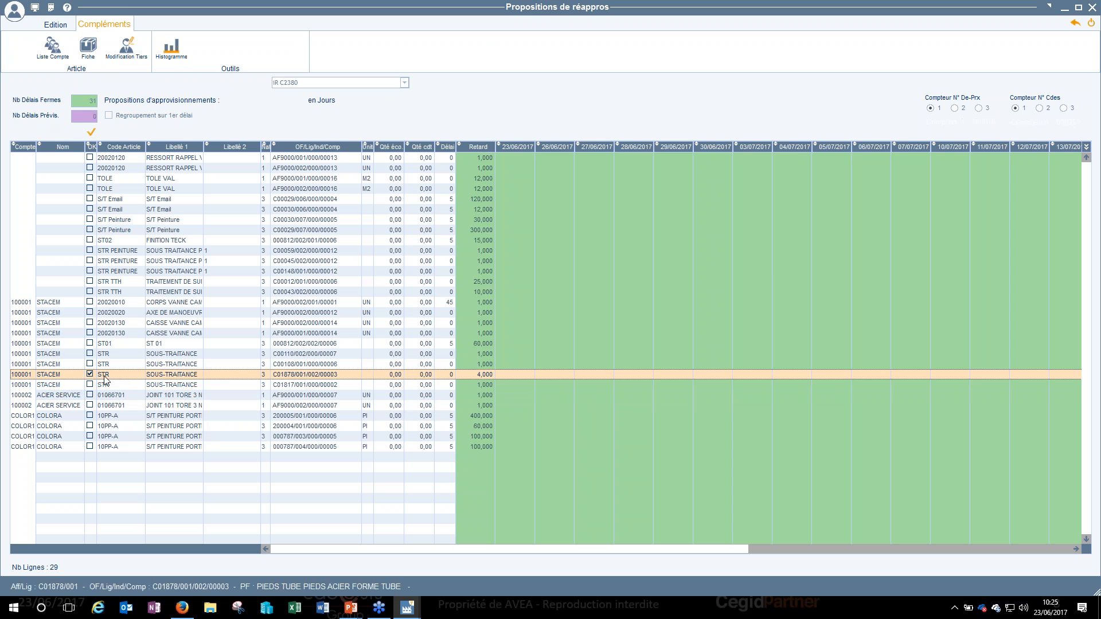
left_click(56, 26)
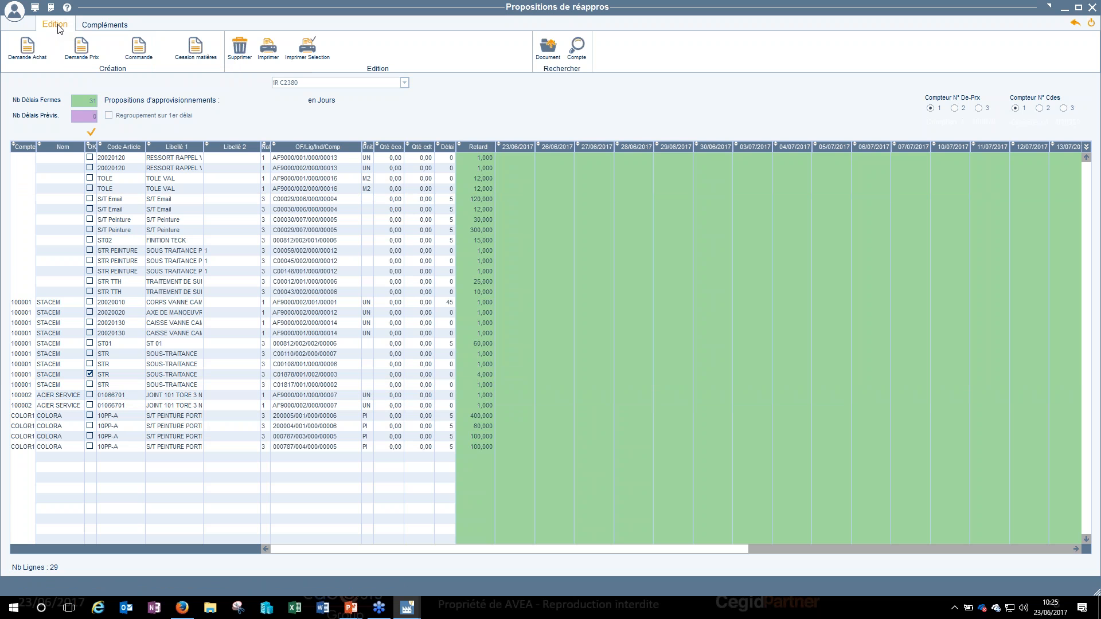
left_click(142, 53)
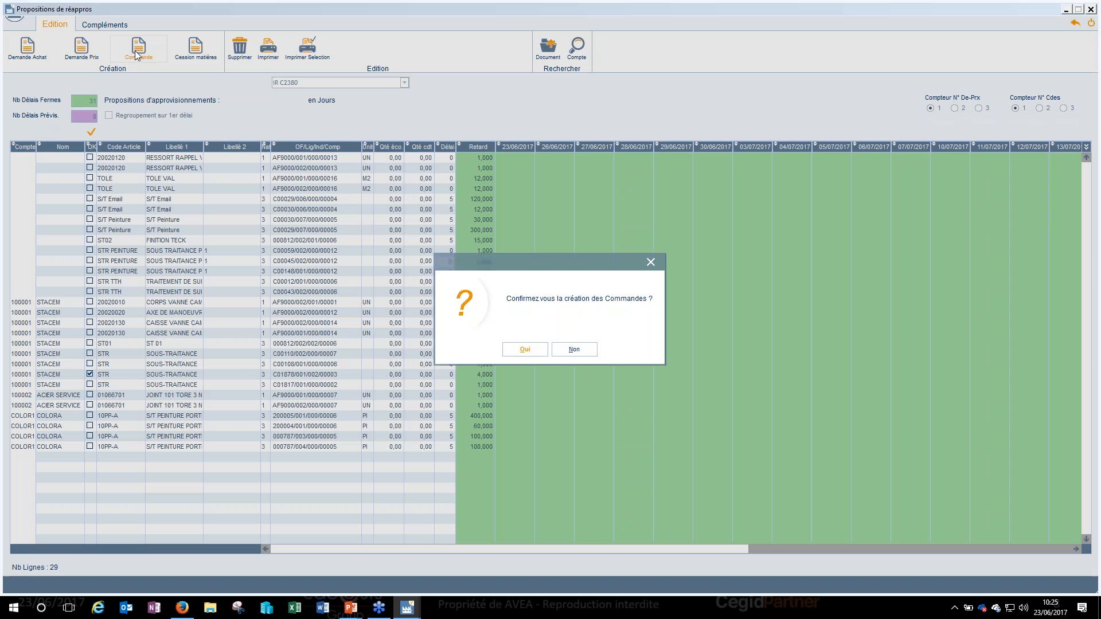
left_click(527, 349)
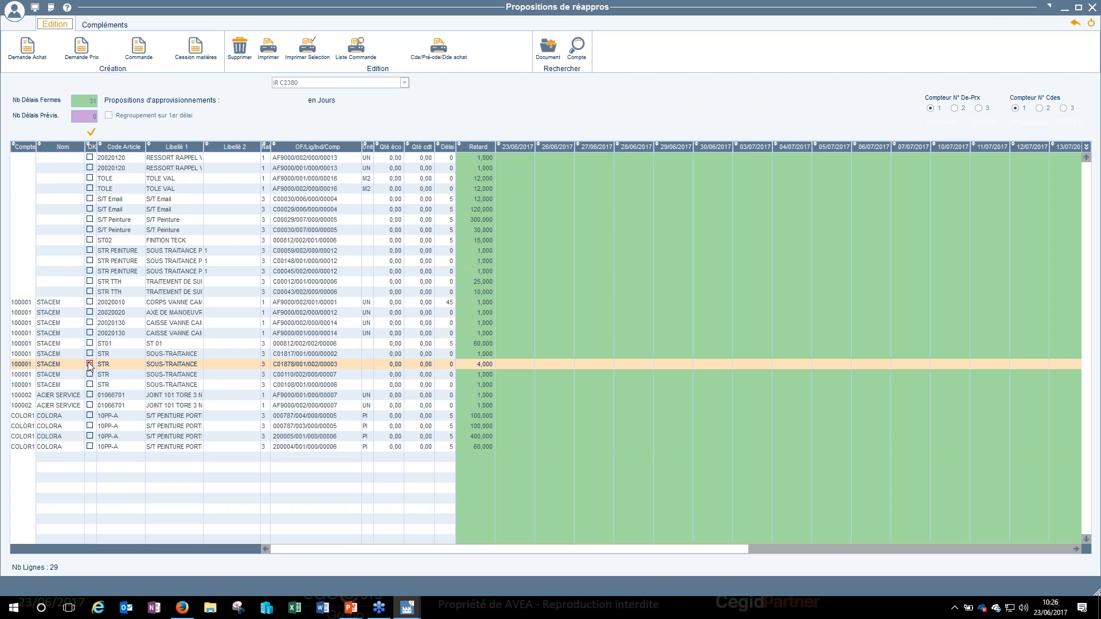
left_click(89, 364)
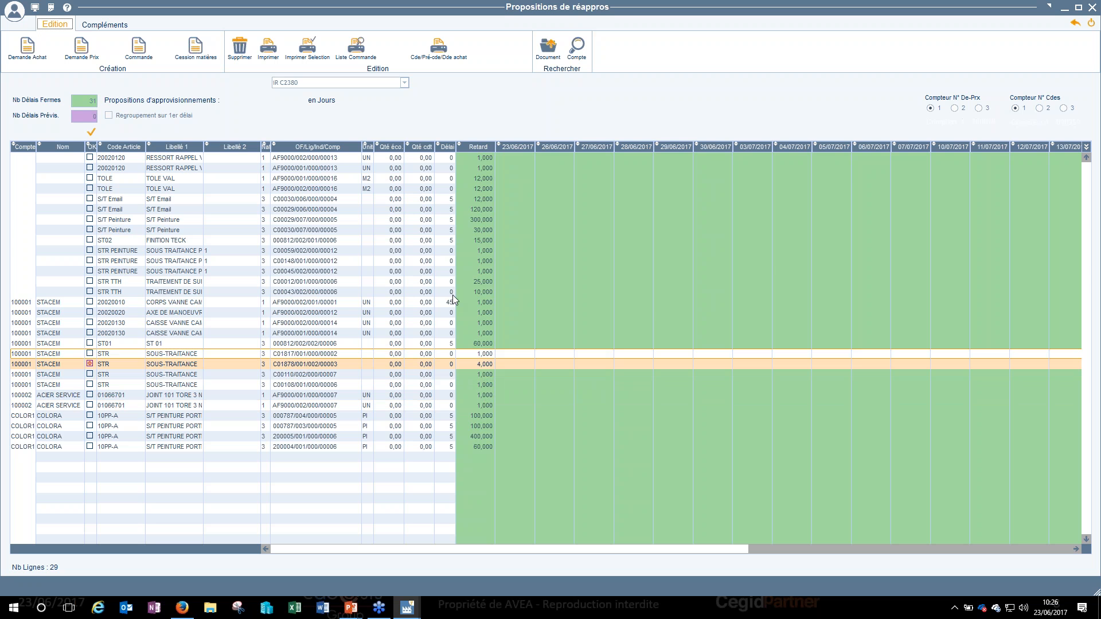
Consult the newly created STACEM supplier order for STR subcontracting from the proposals, and close the order list
left_click(303, 85)
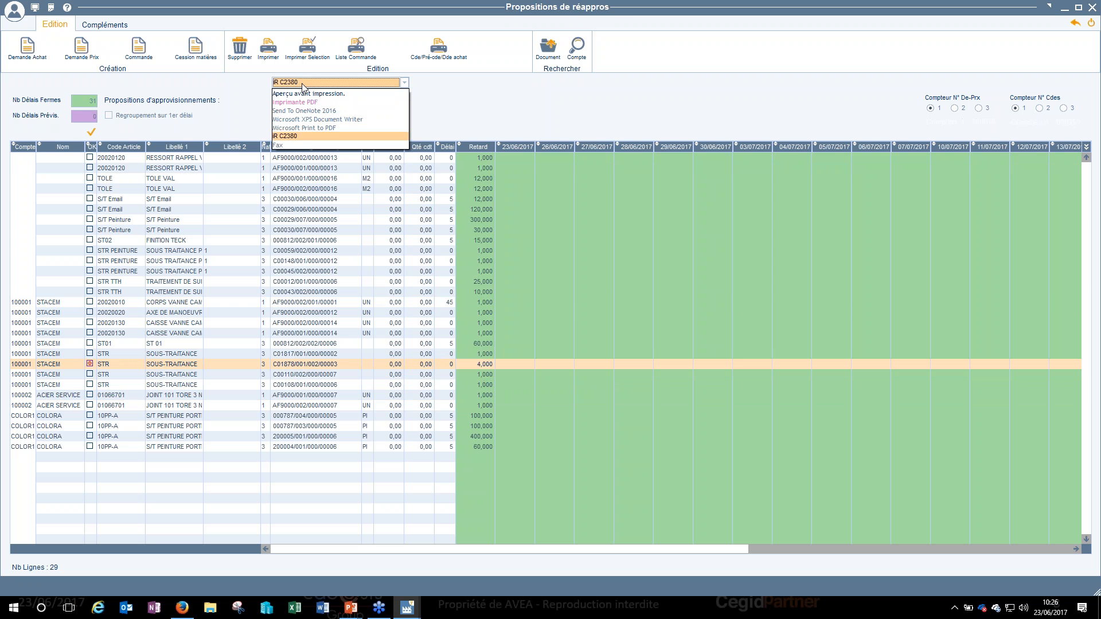
left_click(548, 50)
left_click(586, 100)
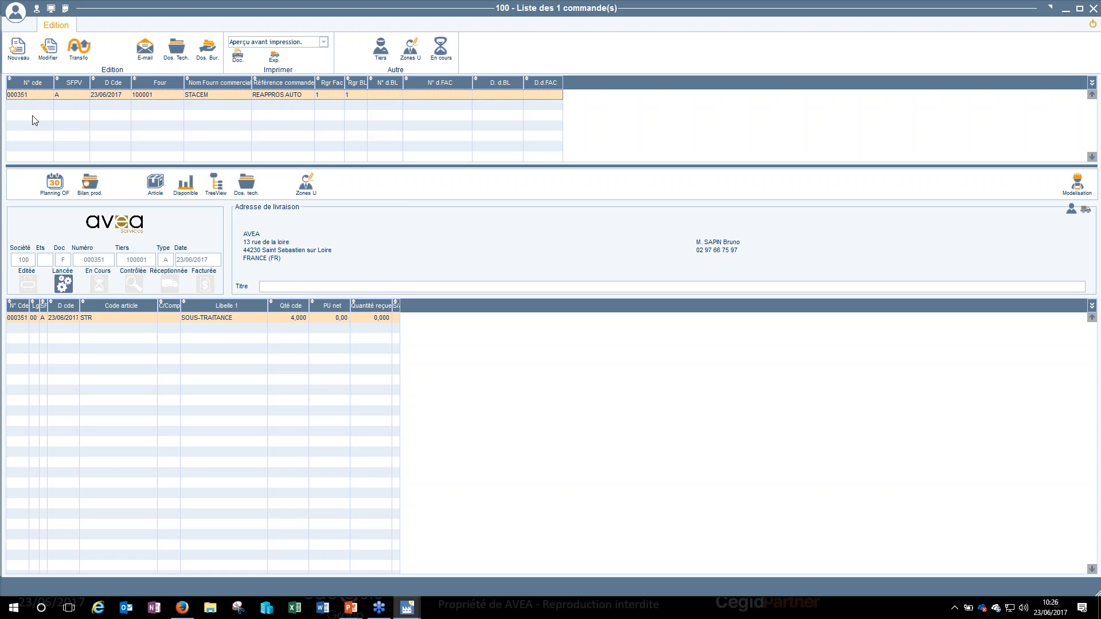
key("Escape")
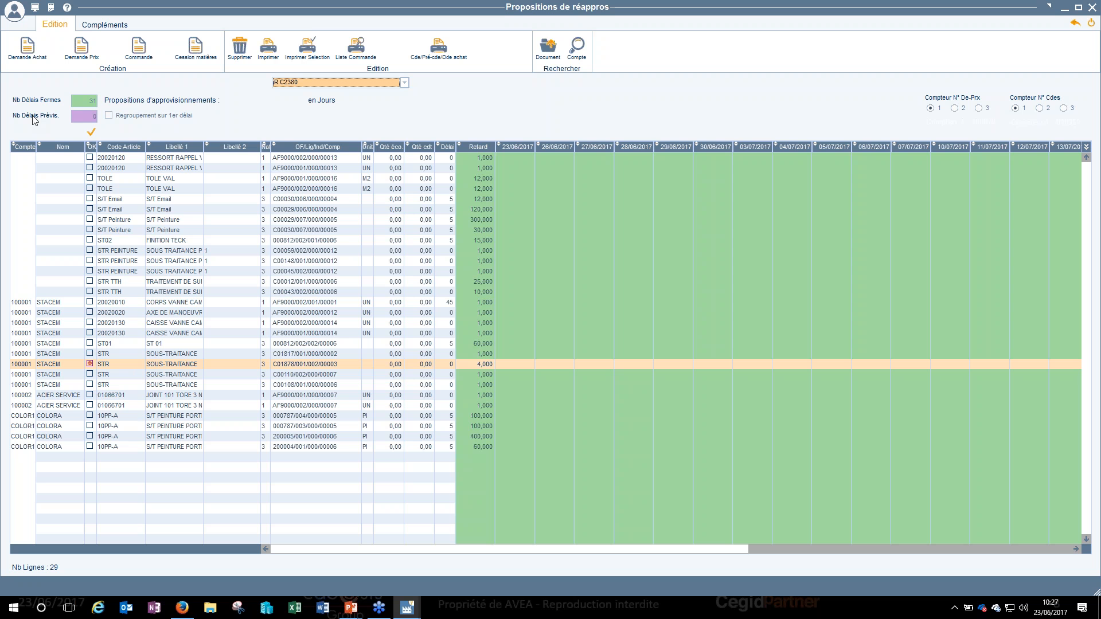
Generate the material transfer proposals (Cession matières) for the STACEM supplier depot
left_click(196, 49)
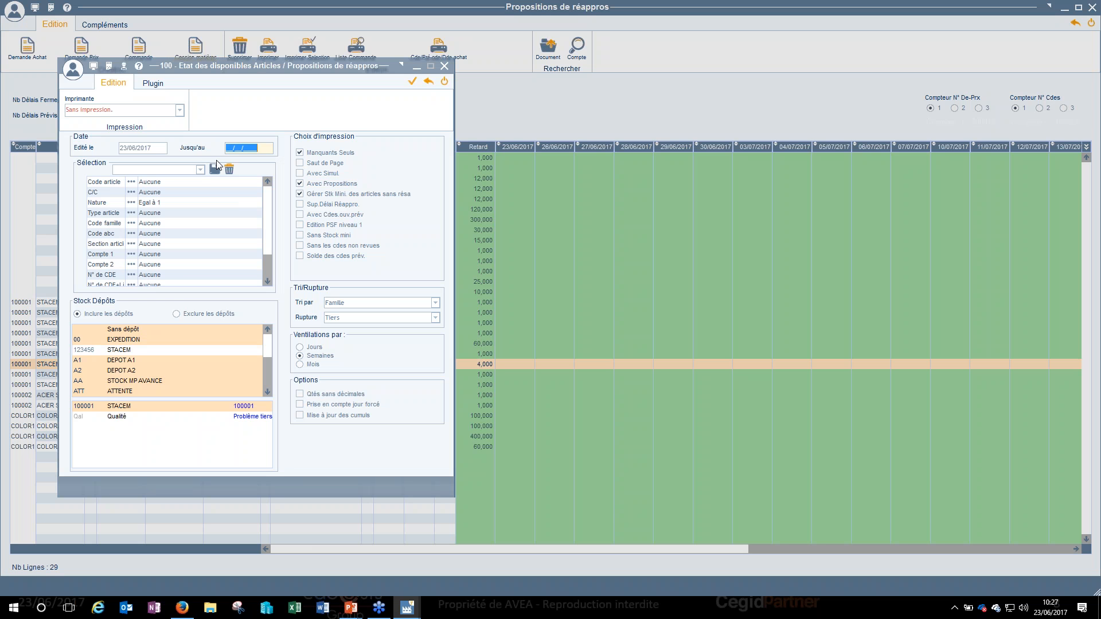
left_click_drag(284, 71, 447, 60)
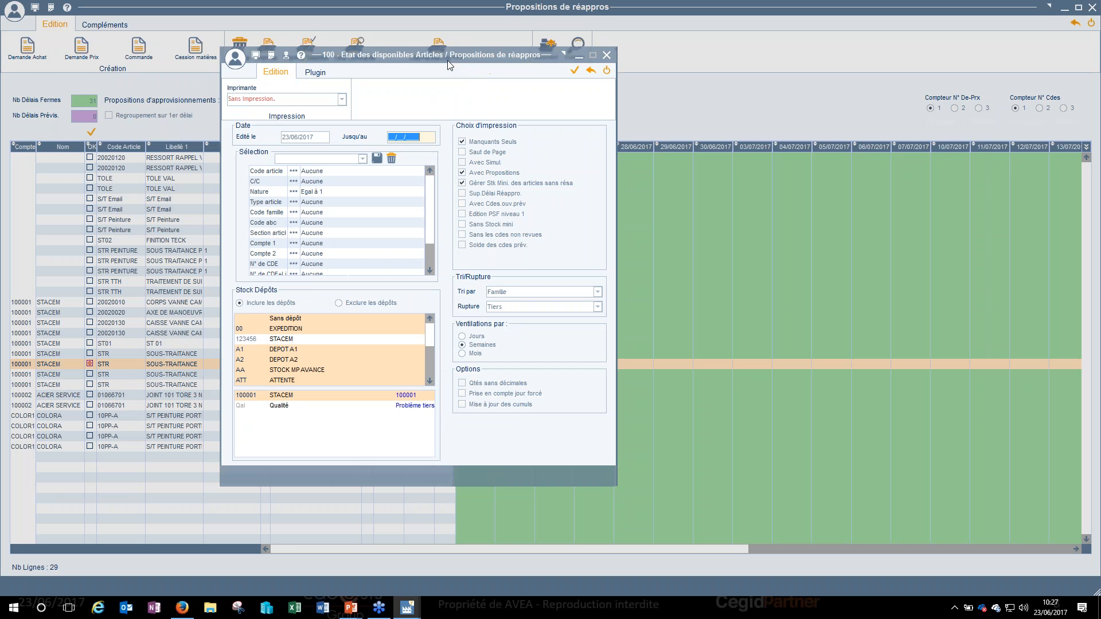
left_click(255, 395)
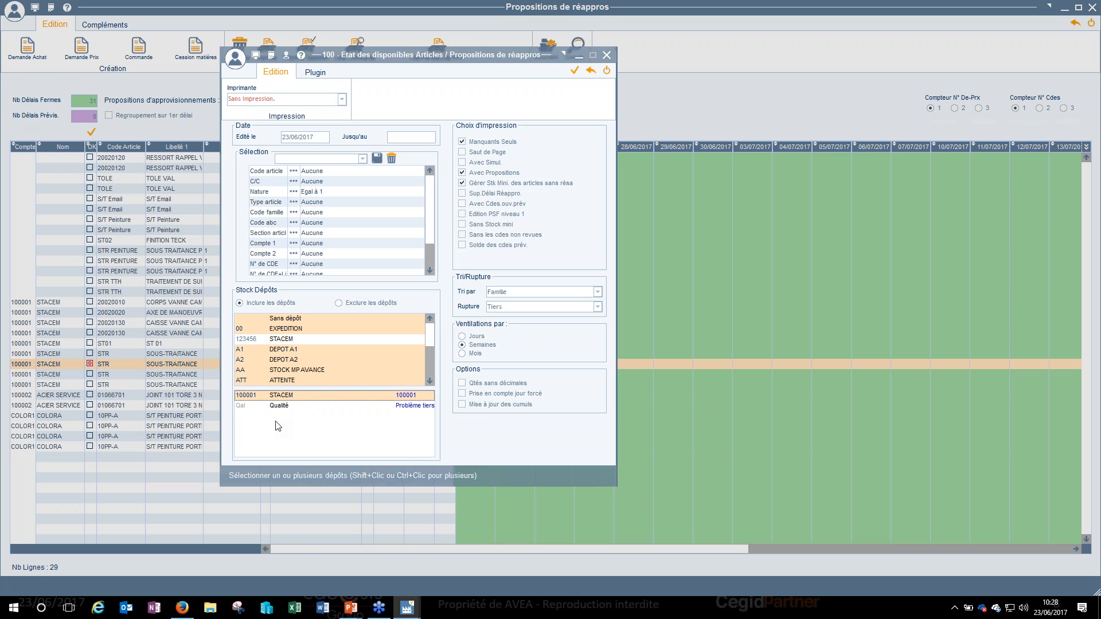
mouse_move(429, 336)
left_mouse_down()
mouse_move(436, 383)
mouse_move(430, 332)
left_mouse_up()
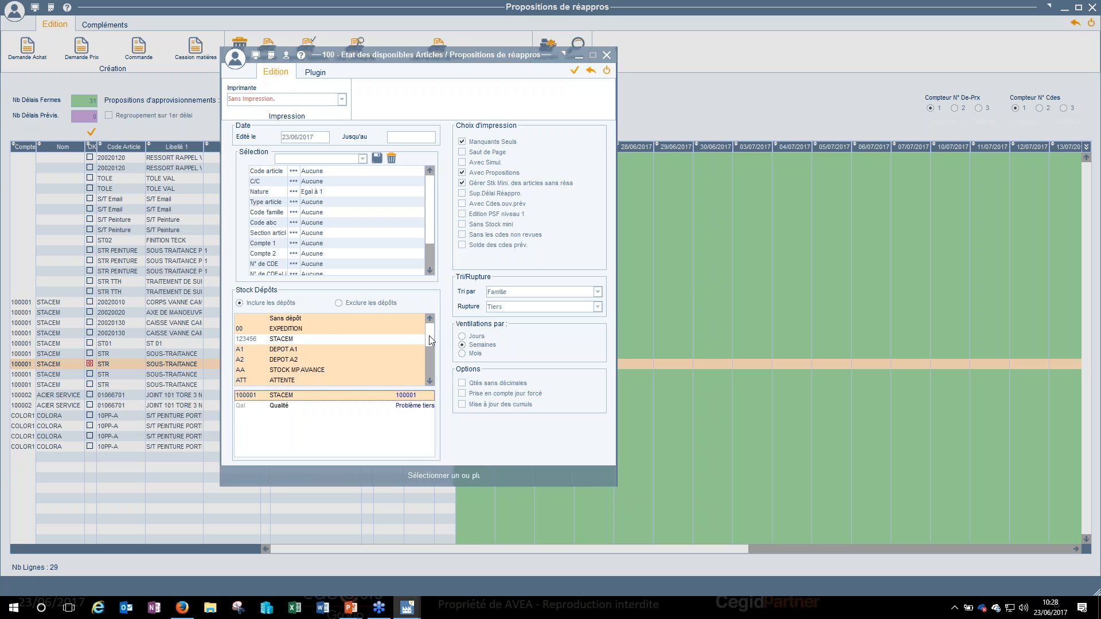
mouse_move(428, 337)
left_mouse_down()
mouse_move(428, 377)
mouse_move(434, 330)
left_mouse_up()
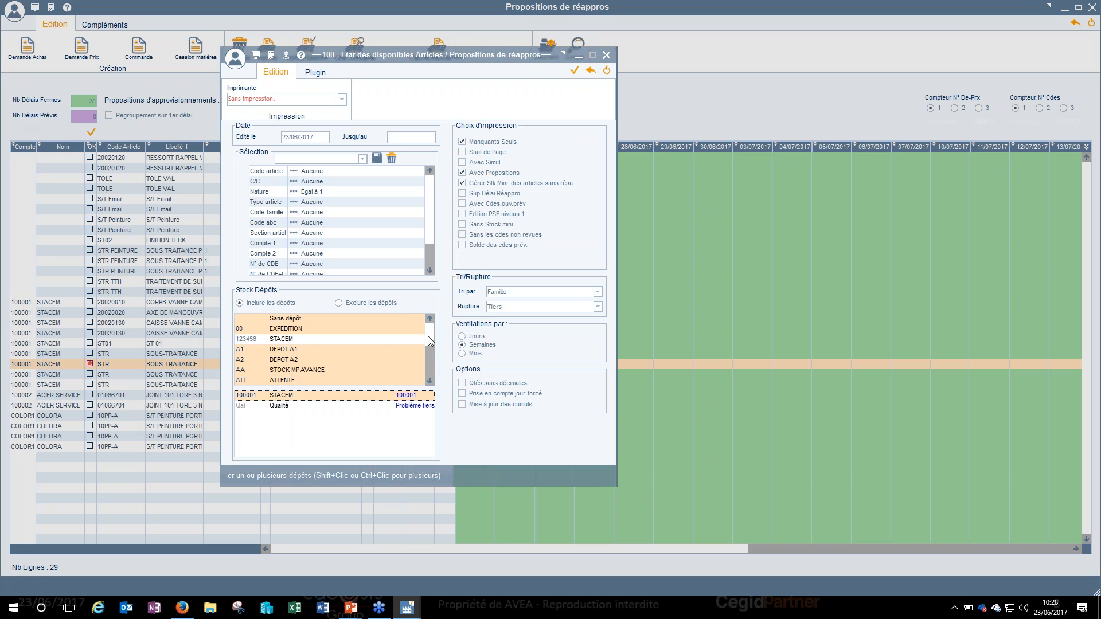
left_click_drag(428, 336, 428, 331)
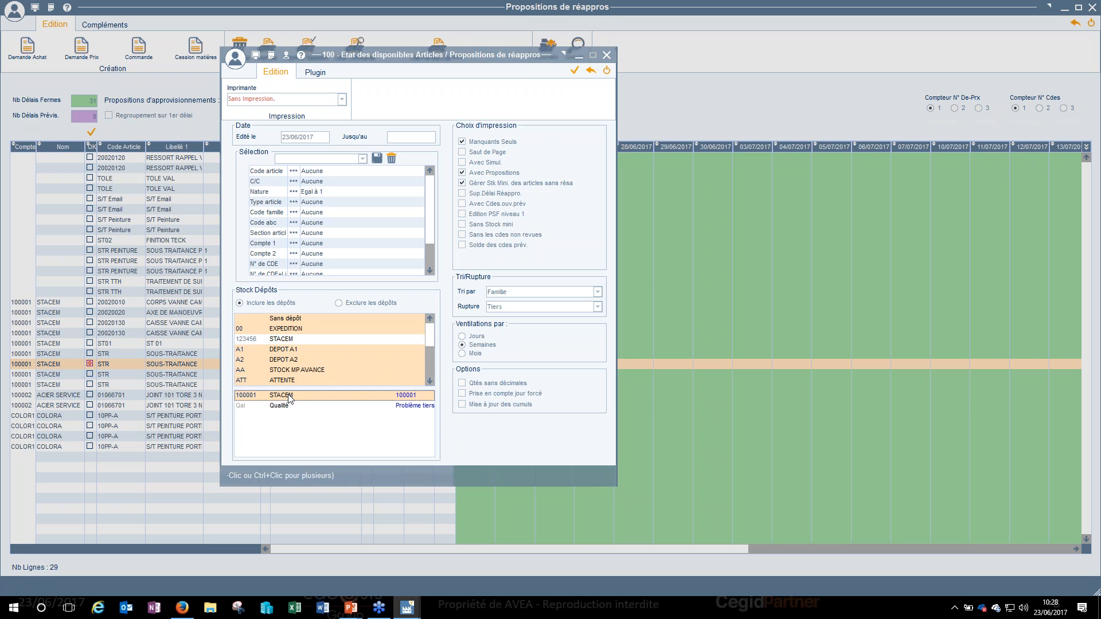
left_click(574, 70)
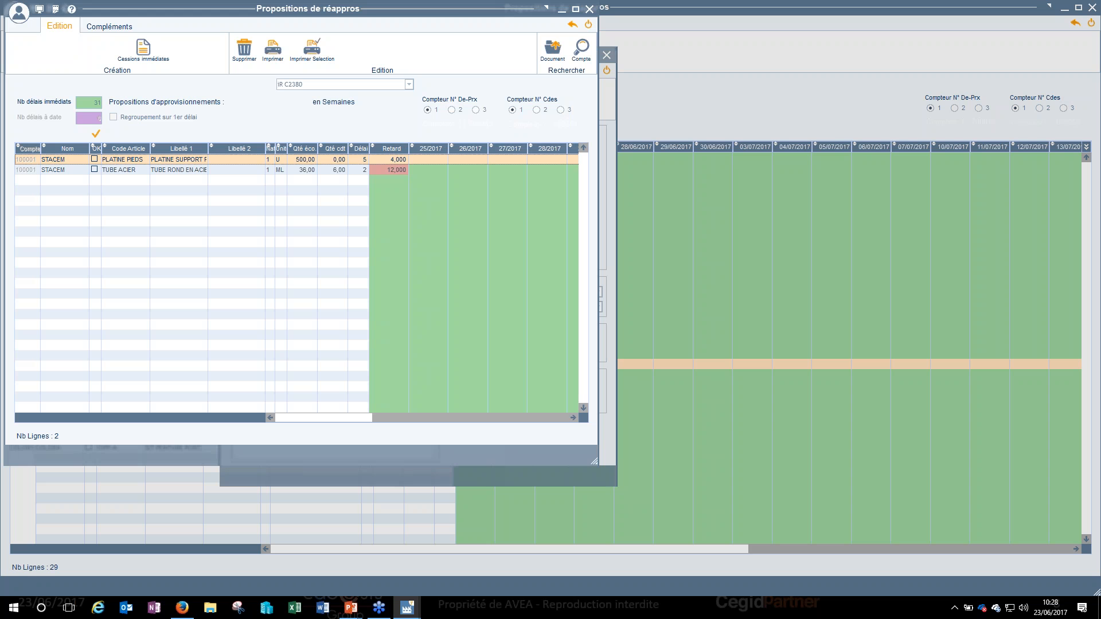
Examine the TUBE ACIER and PLATINE PIEDS transfer proposals for STACEM, sorting the lines by Retard
left_click_drag(426, 9, 558, 48)
left_click_drag(625, 47, 855, 36)
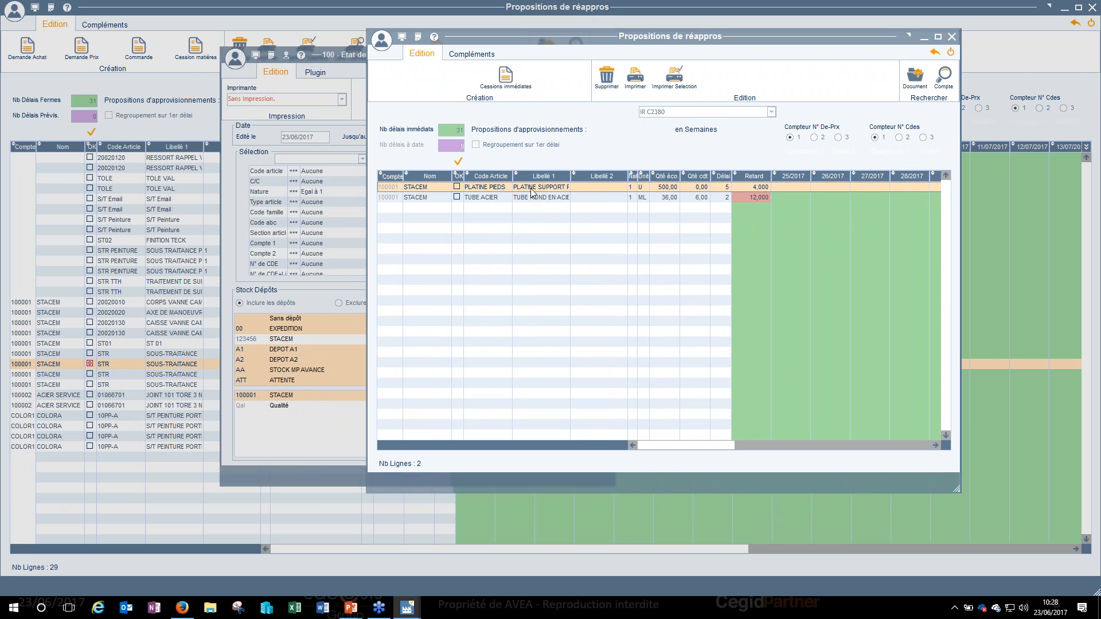
left_click(756, 198)
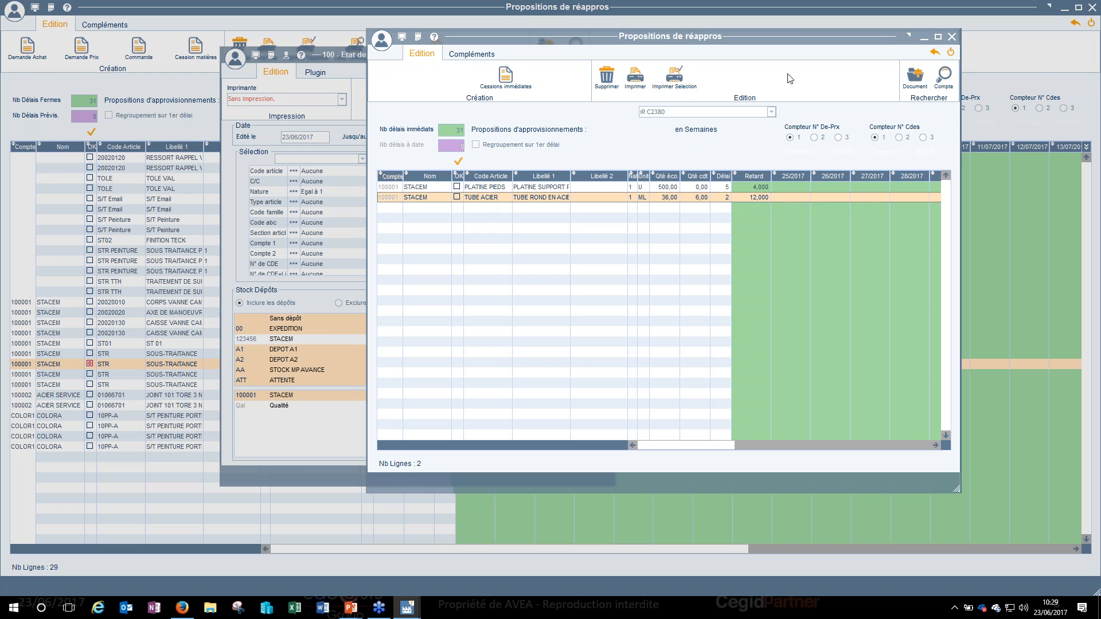
left_click(761, 190)
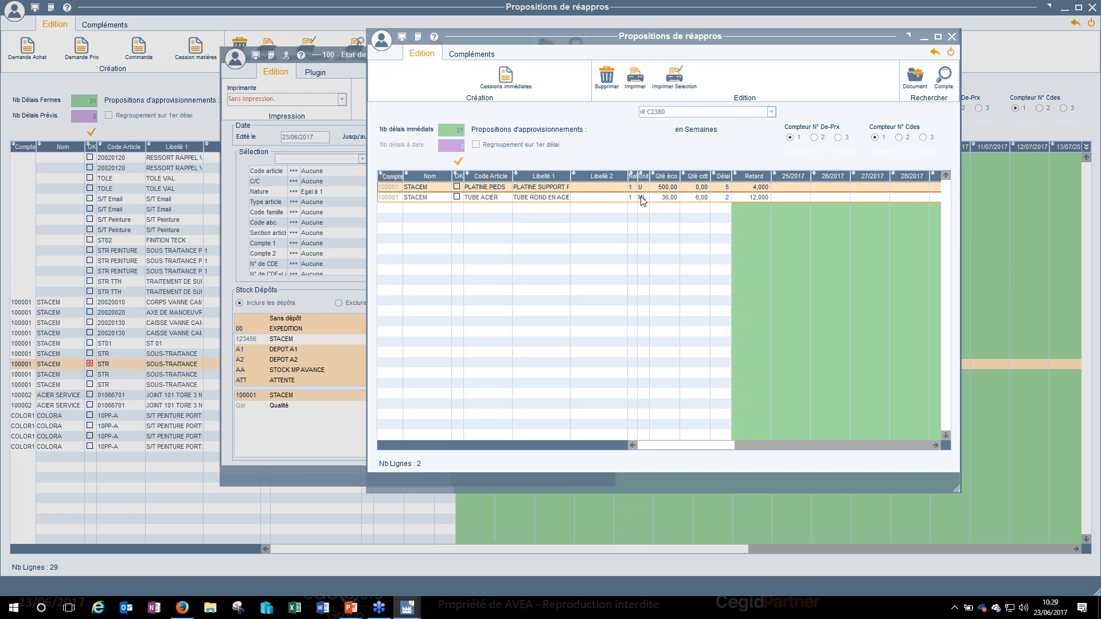
left_click(762, 180)
left_click(775, 186)
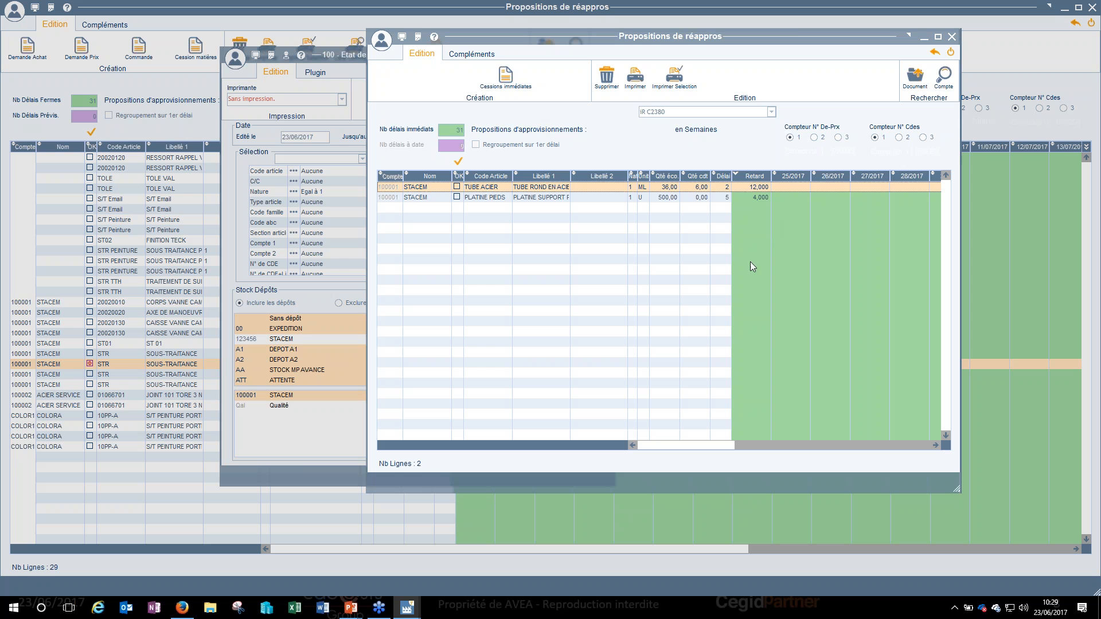
left_click(617, 200)
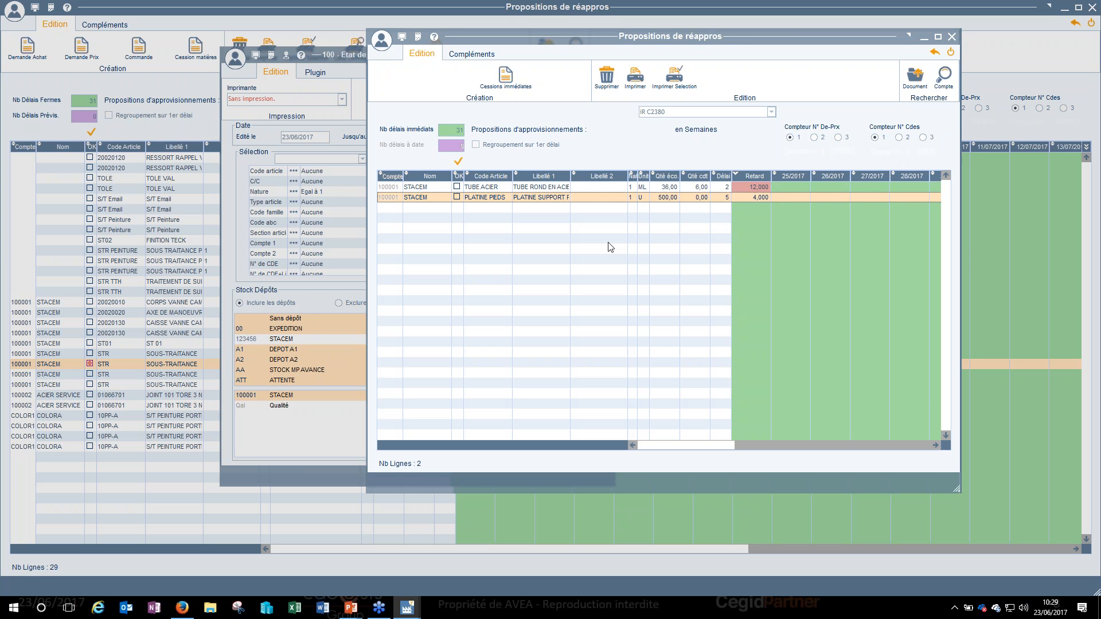
left_click(739, 191)
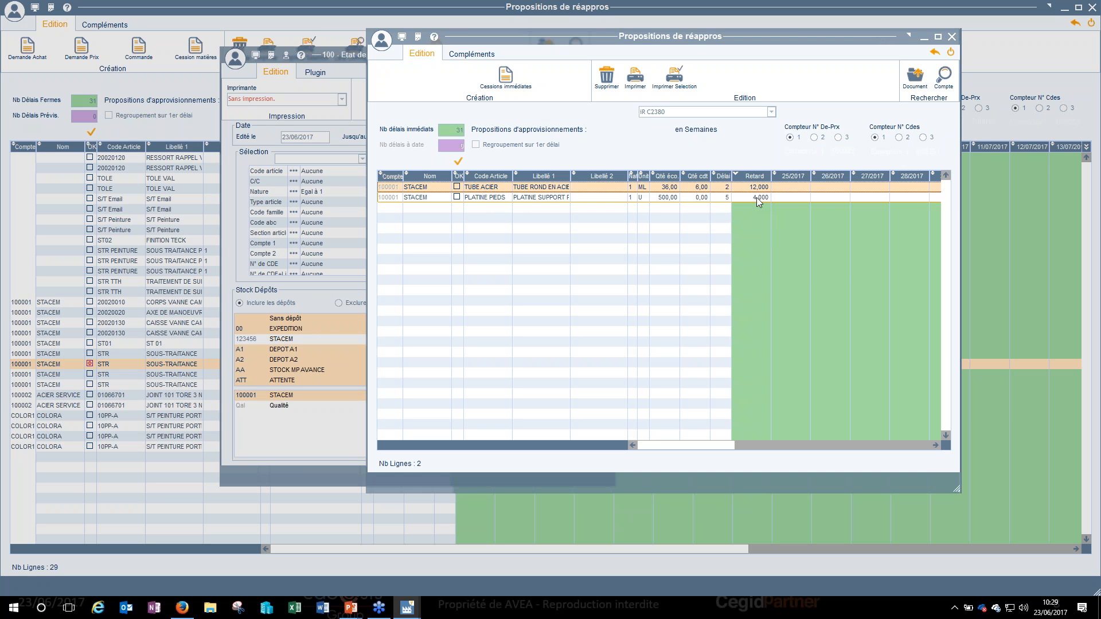
Tick only the PLATINE PIEDS proposal and launch its immediate transfer (Cessions immédiates) to the subcontractor
left_click(457, 197)
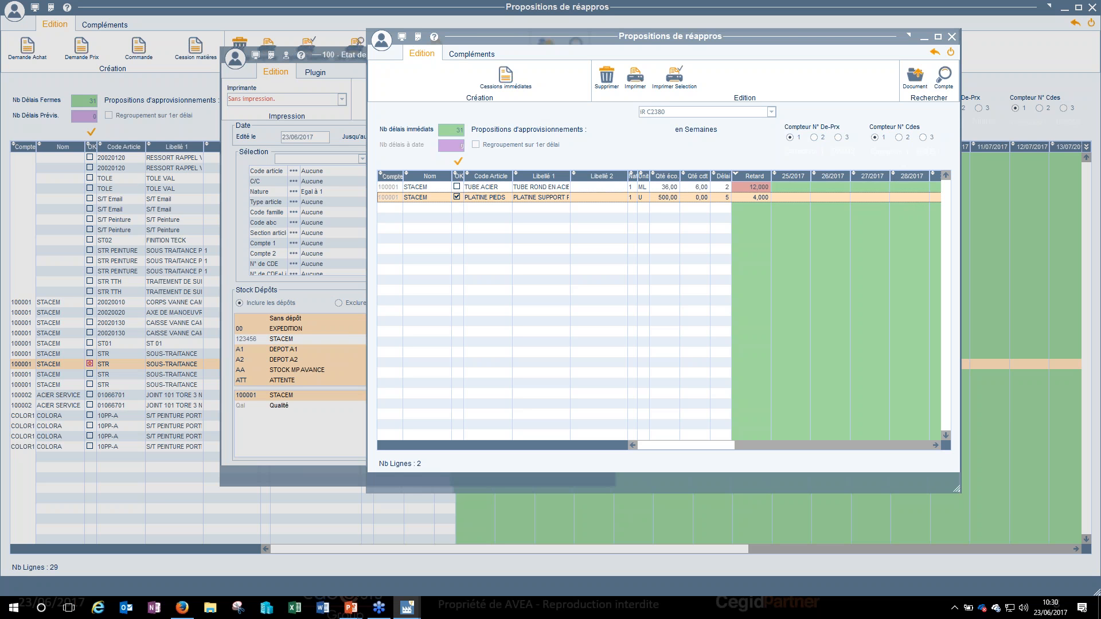
left_click(510, 82)
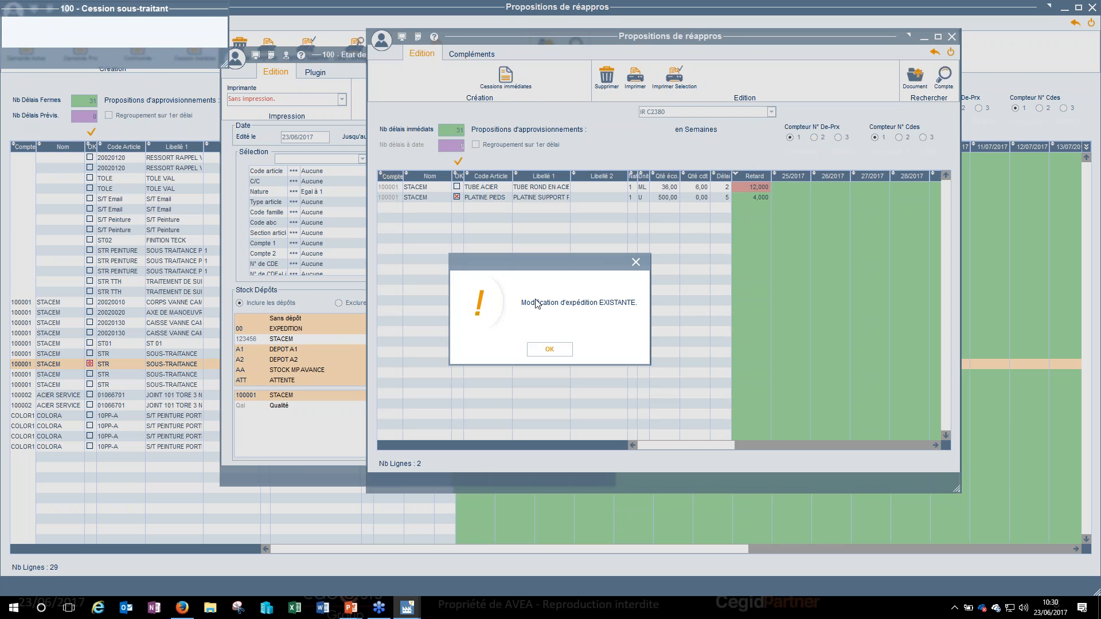
left_click(557, 352)
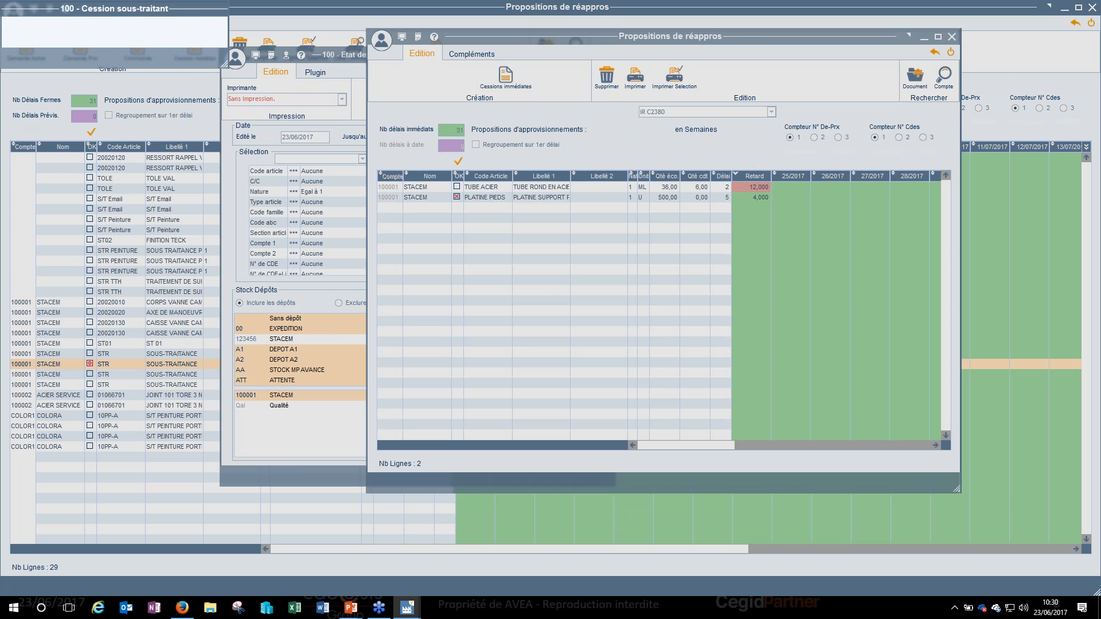
left_click(548, 351)
Switch to the PowerPoint slideshow and advance to the "Traitement complet suite" slide
mouse_move(351, 608)
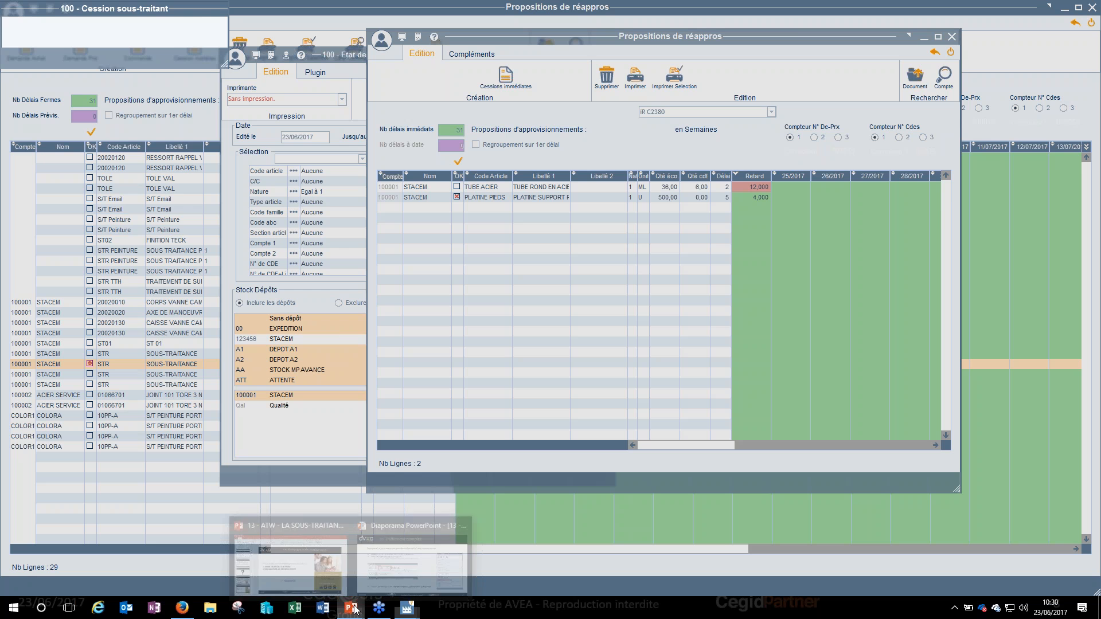
left_click(388, 576)
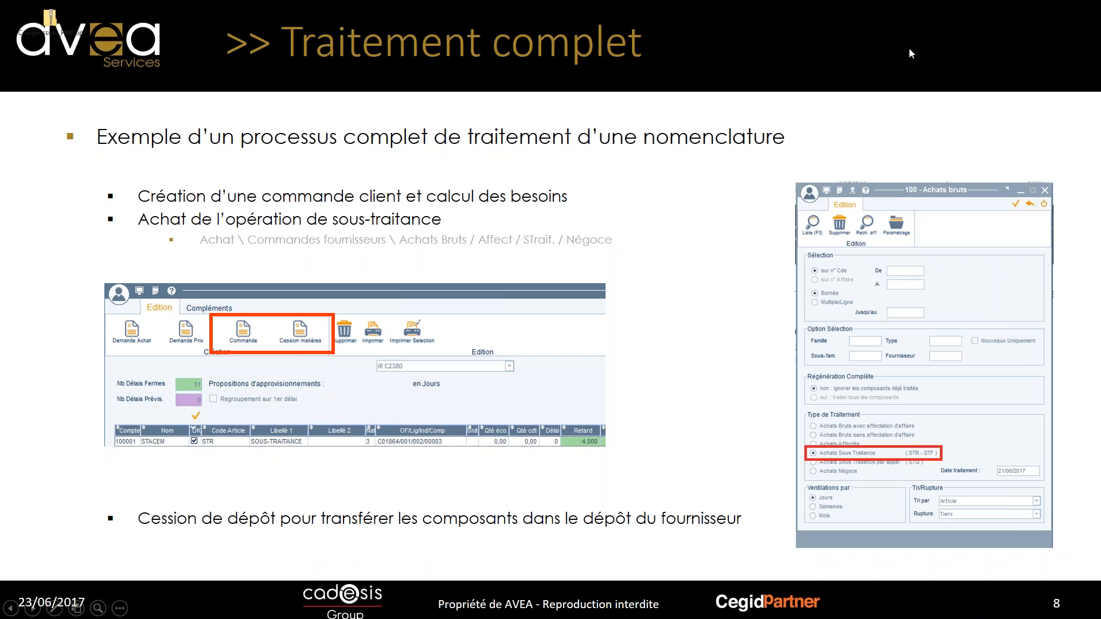
left_click(704, 328)
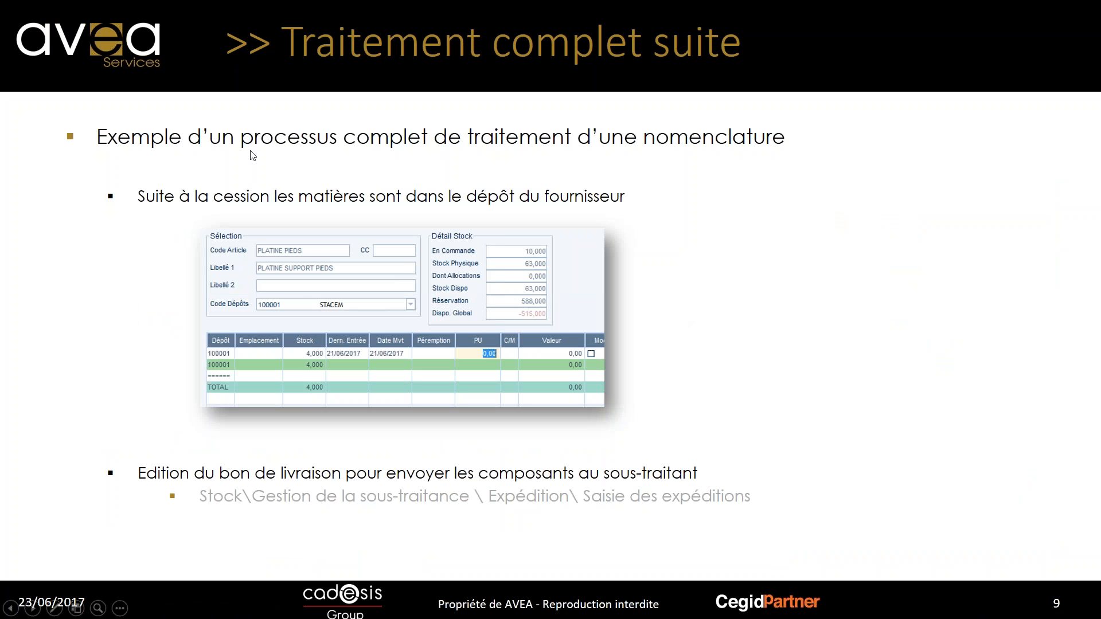
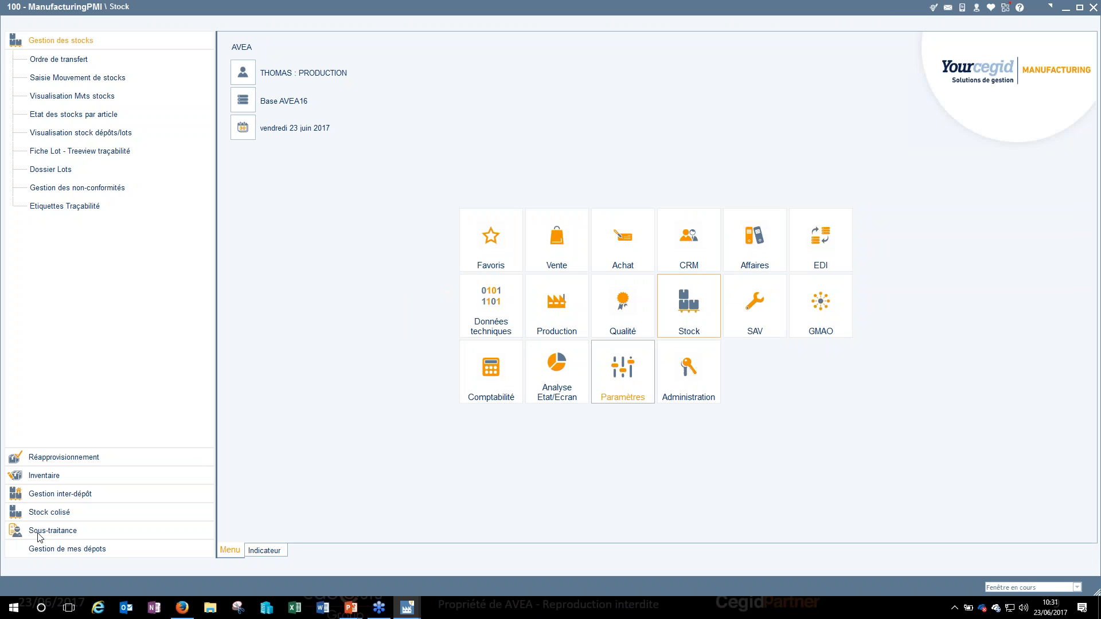
Open the Recherche sélective des cessions under the Sous-traitance section of the Stock module
left_click(39, 534)
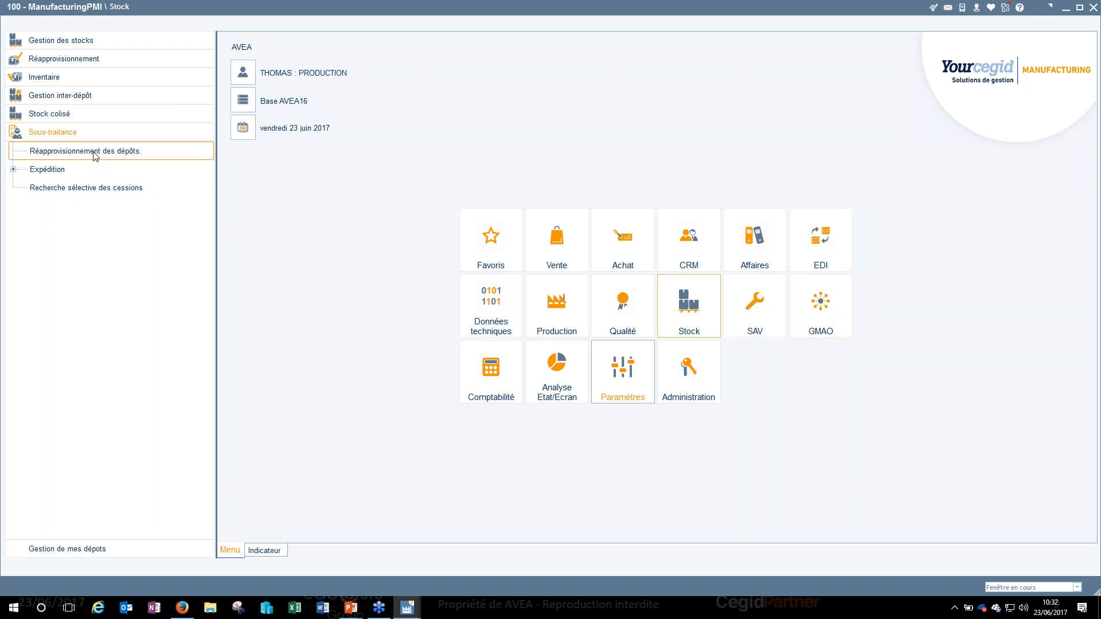
left_click(13, 170)
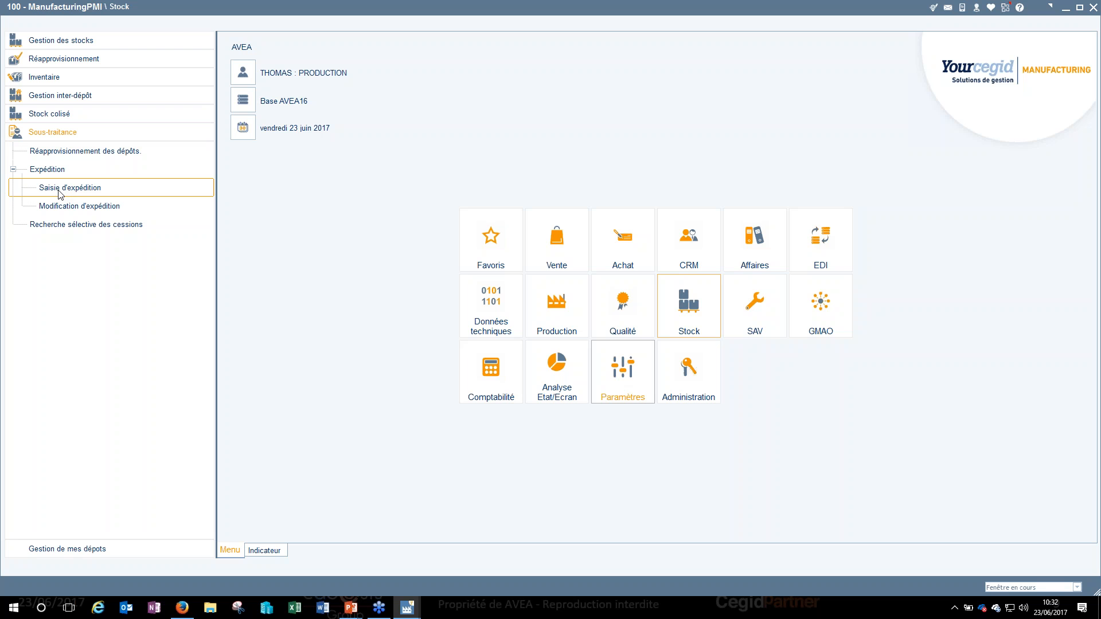
left_click(79, 231)
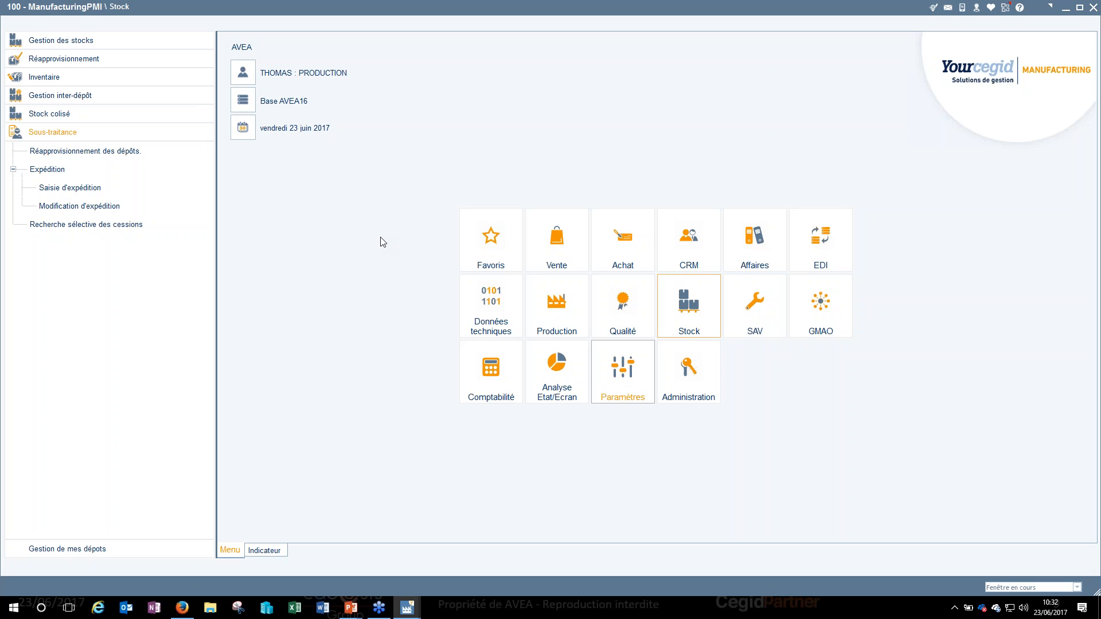
Search the subcontracting transfers with the creation date 23/06/2017
left_click(445, 253)
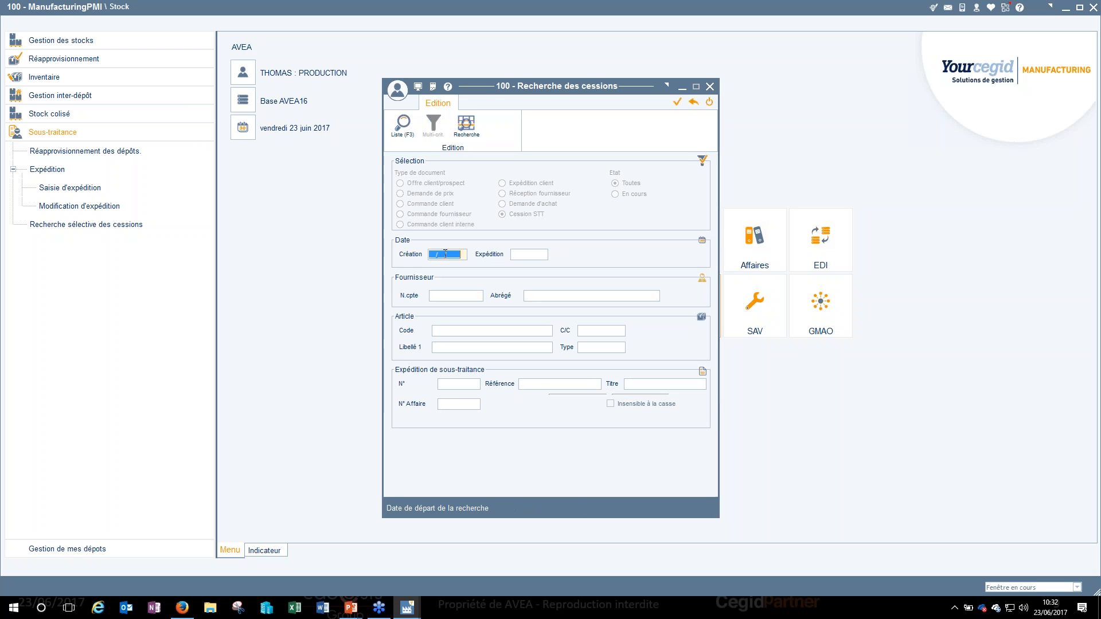
left_click(468, 122)
left_click(582, 338)
key("F3")
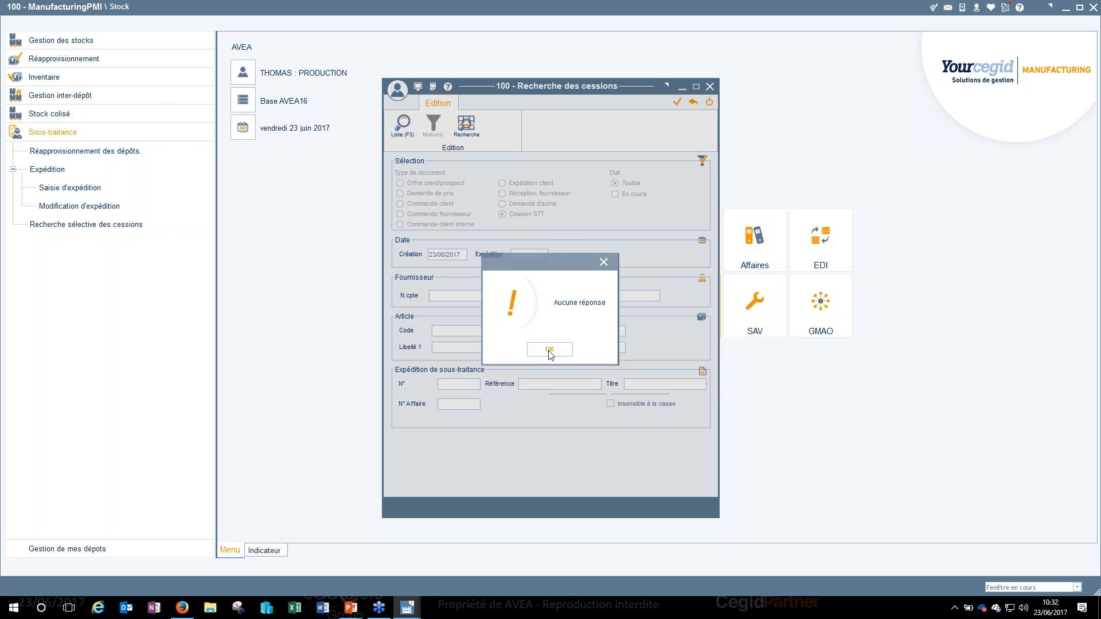
left_click(548, 351)
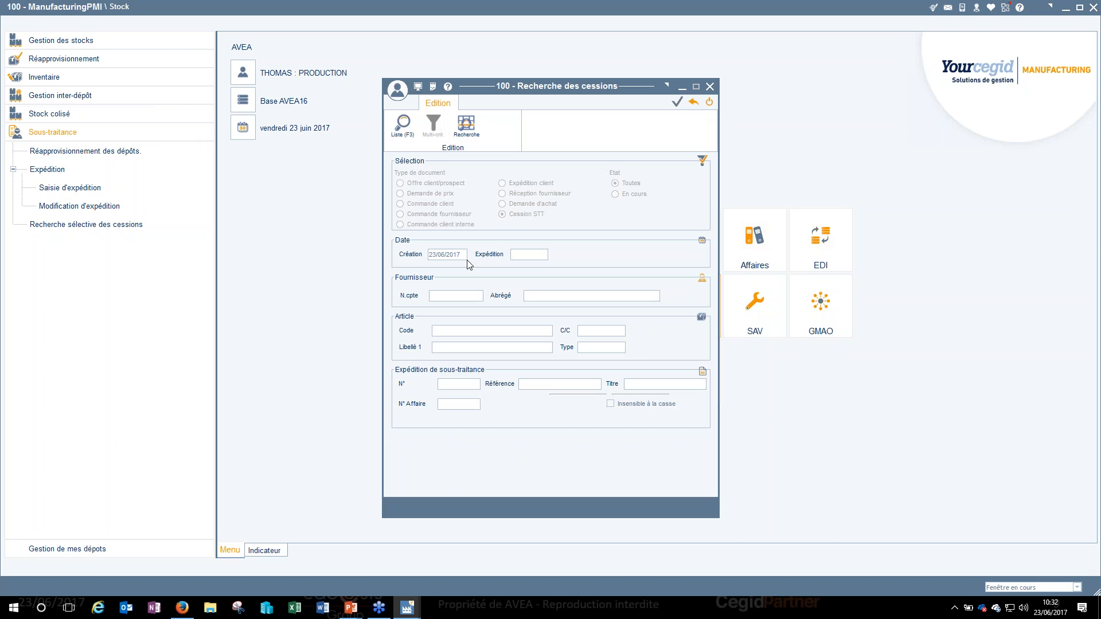
Search the subcontracting transfers with the creation date 22/06/2017
left_click(452, 253)
type("22/06/2017")
key("Tab")
key("F3")
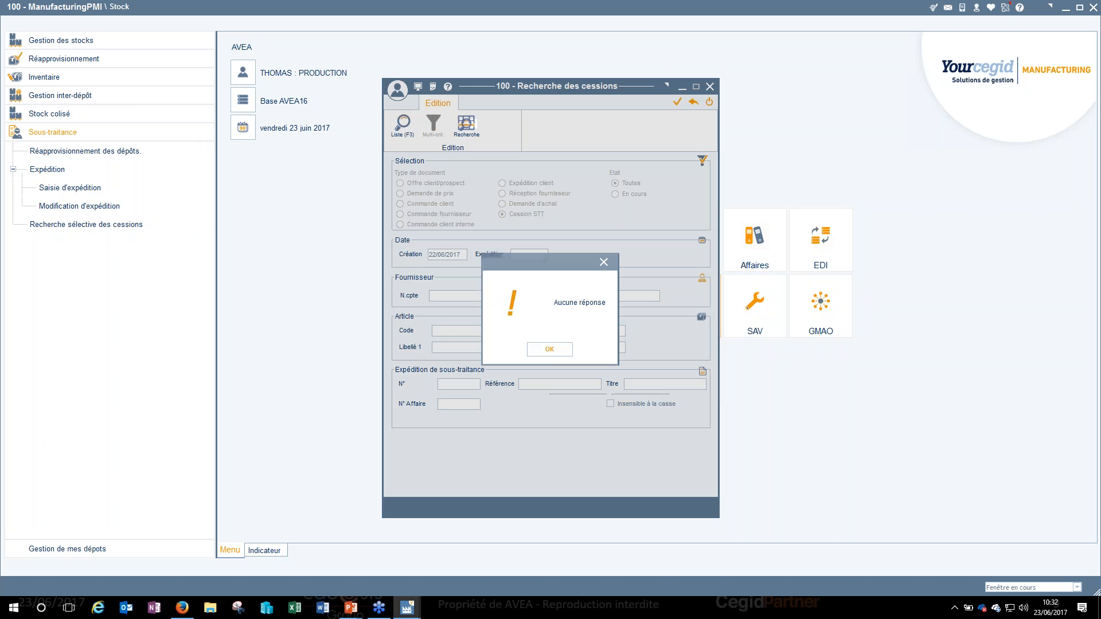
left_click(548, 351)
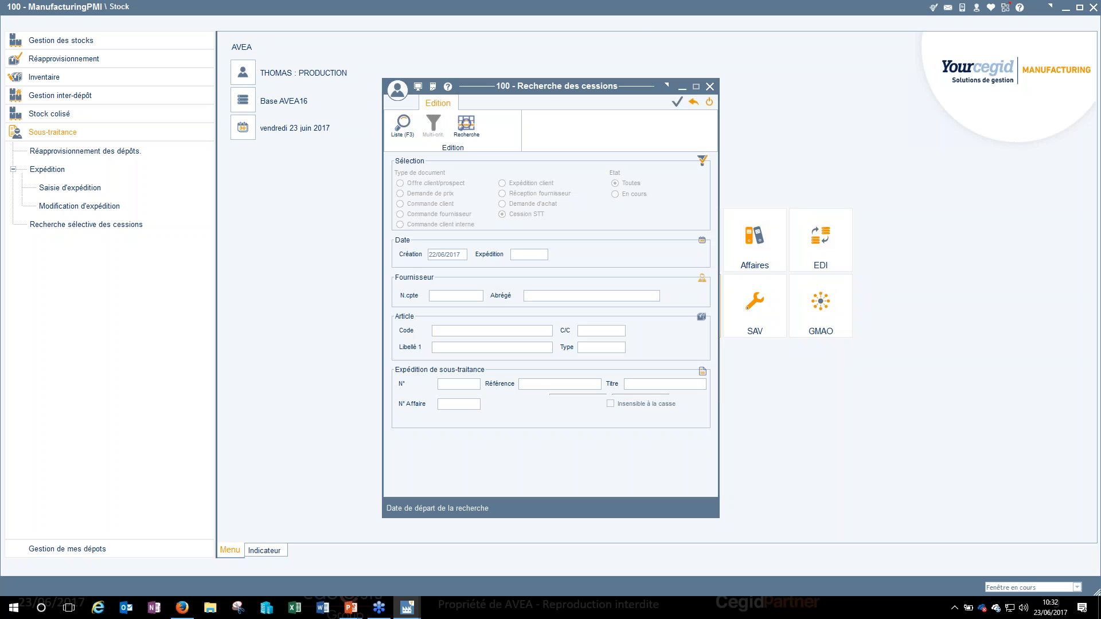
Search the transfers with creation date 21/06/2017, and select the PLATINE PIEDS line in the second STACEM shipment's modification form
left_click(469, 121)
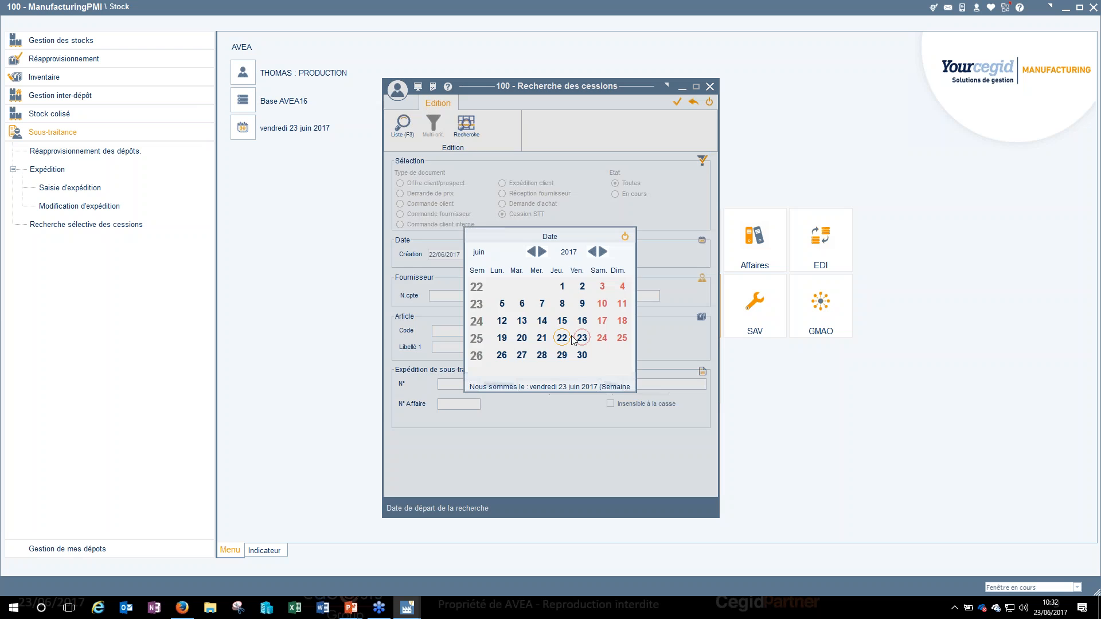
double_click(540, 339)
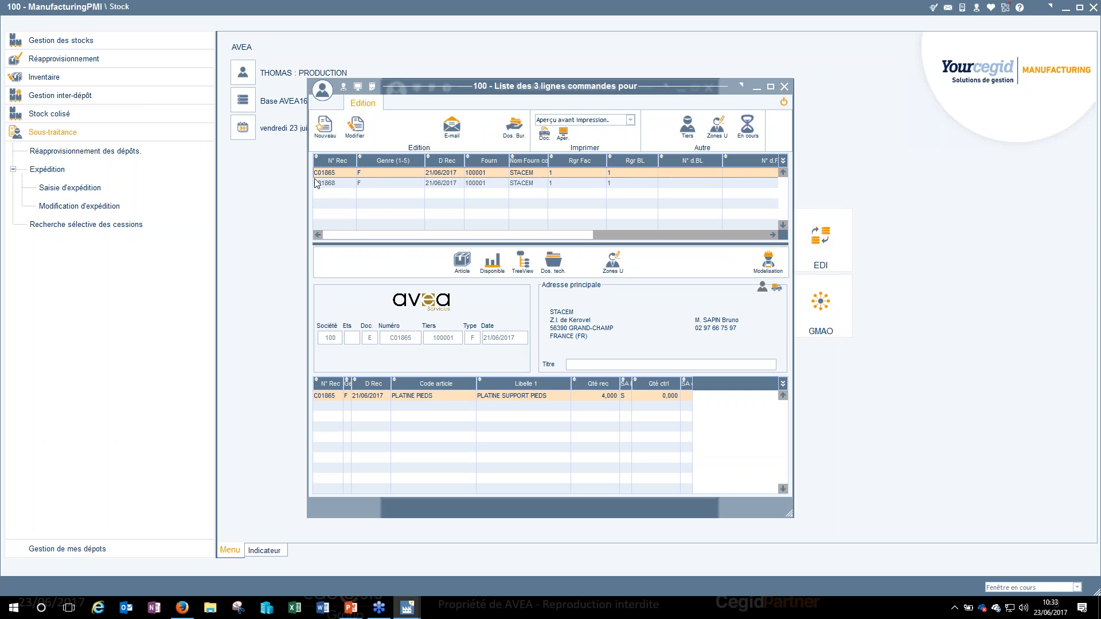
left_click(338, 183)
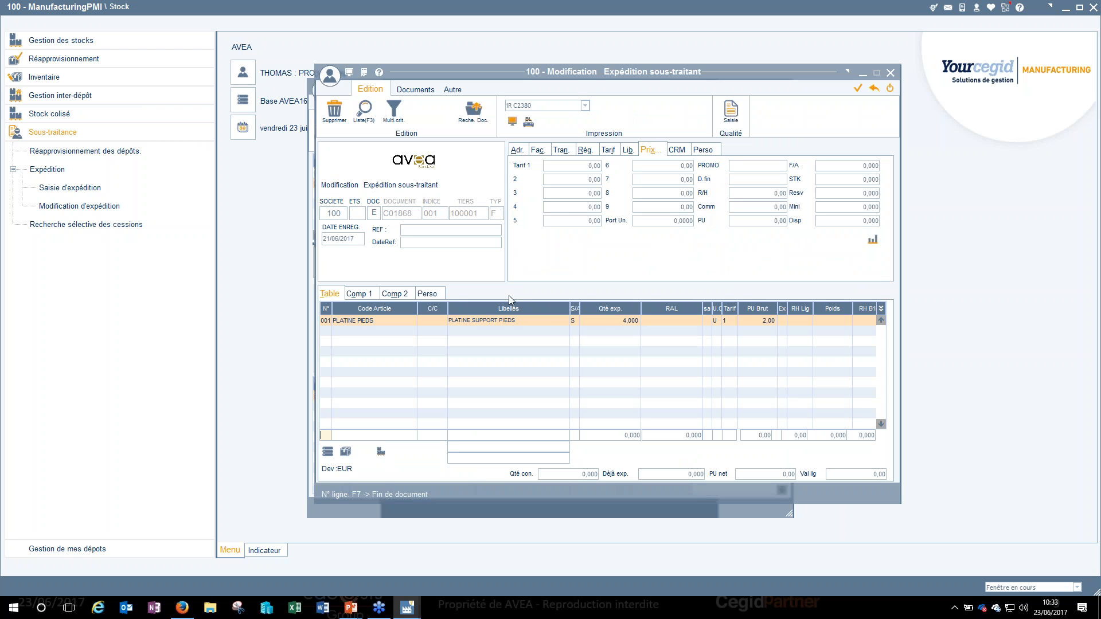
double_click(539, 320)
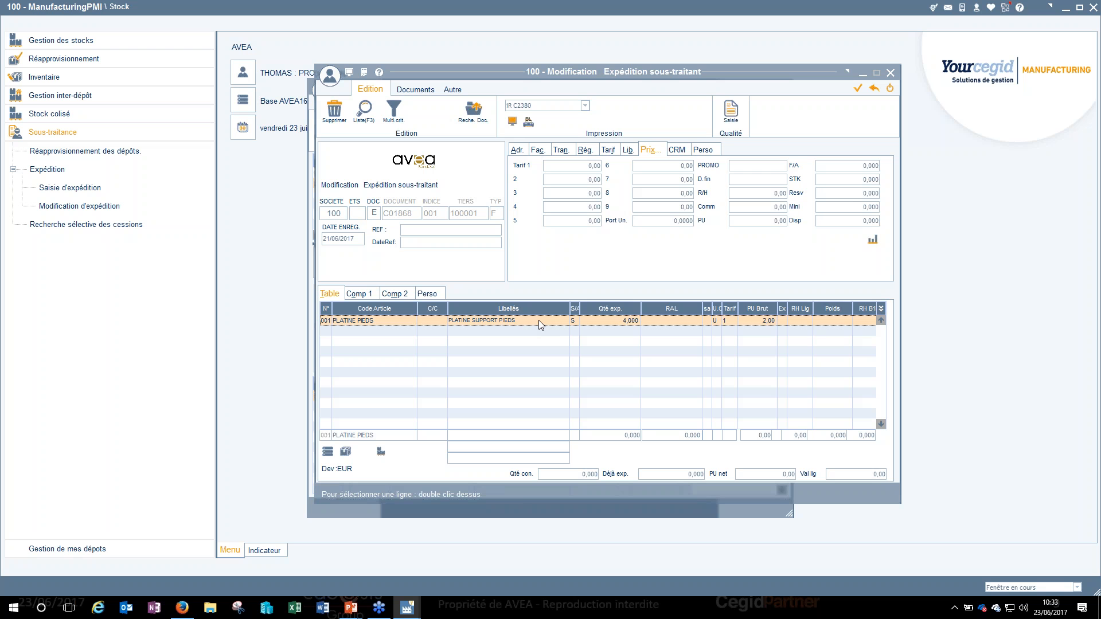
Preview the STACEM shipment's transfer note on screen using Aperçu avant impression and the Modèle Par Défaut template
left_click(576, 435)
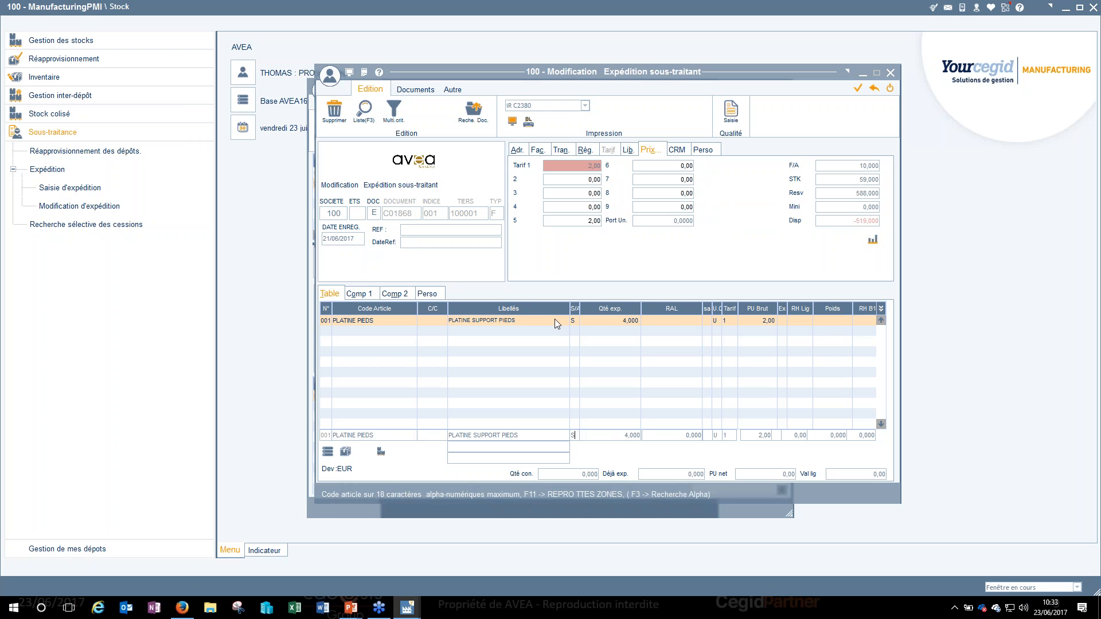
left_click(542, 106)
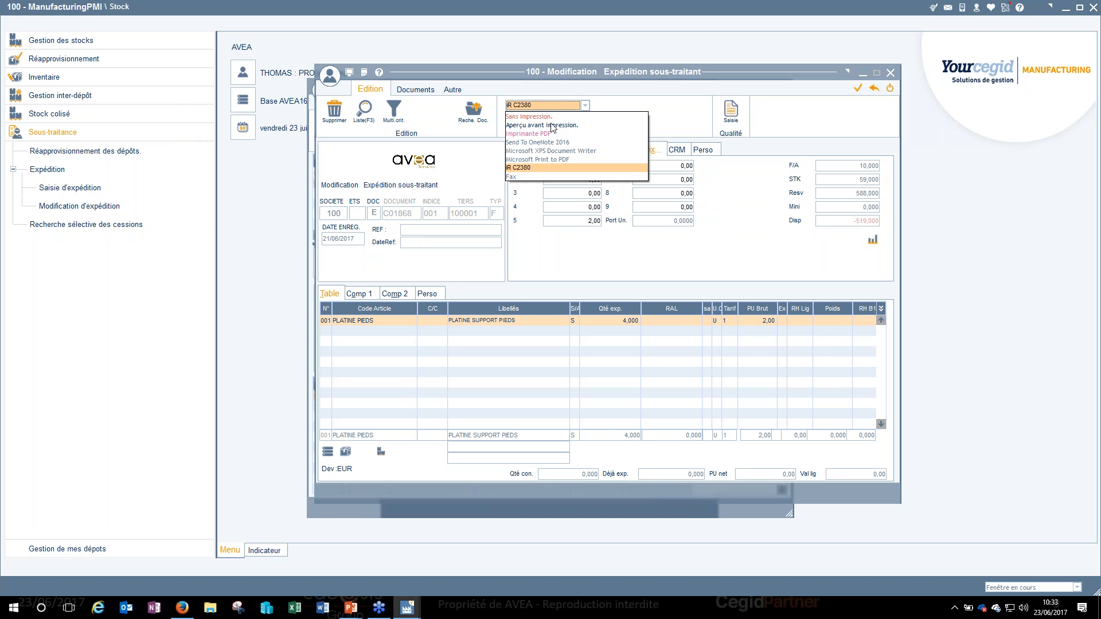
left_click(530, 124)
left_click(528, 122)
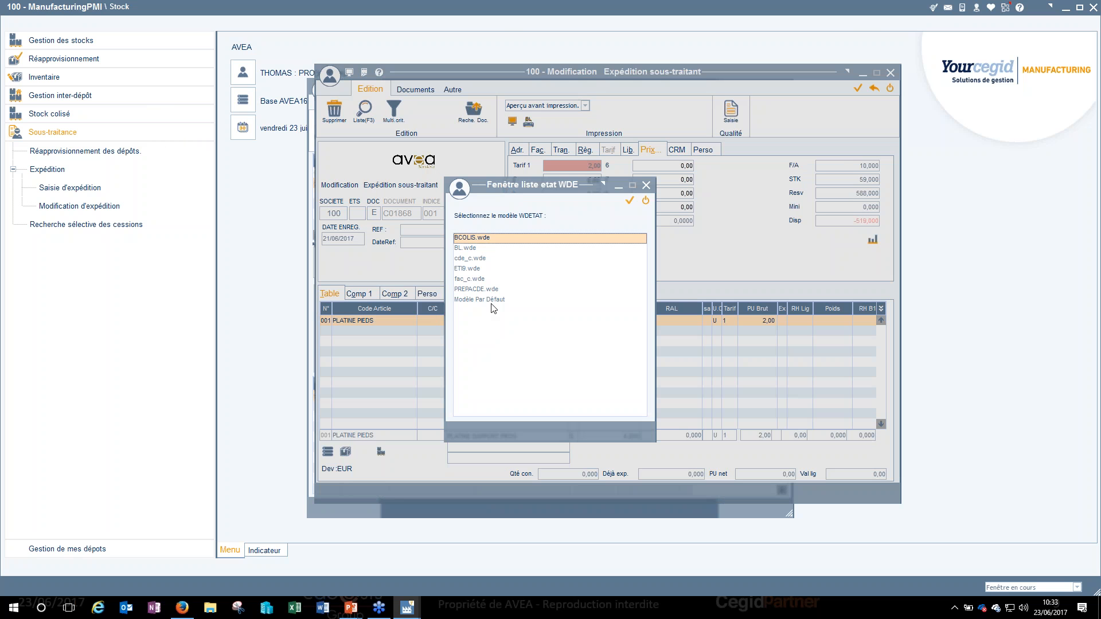
left_click(492, 301)
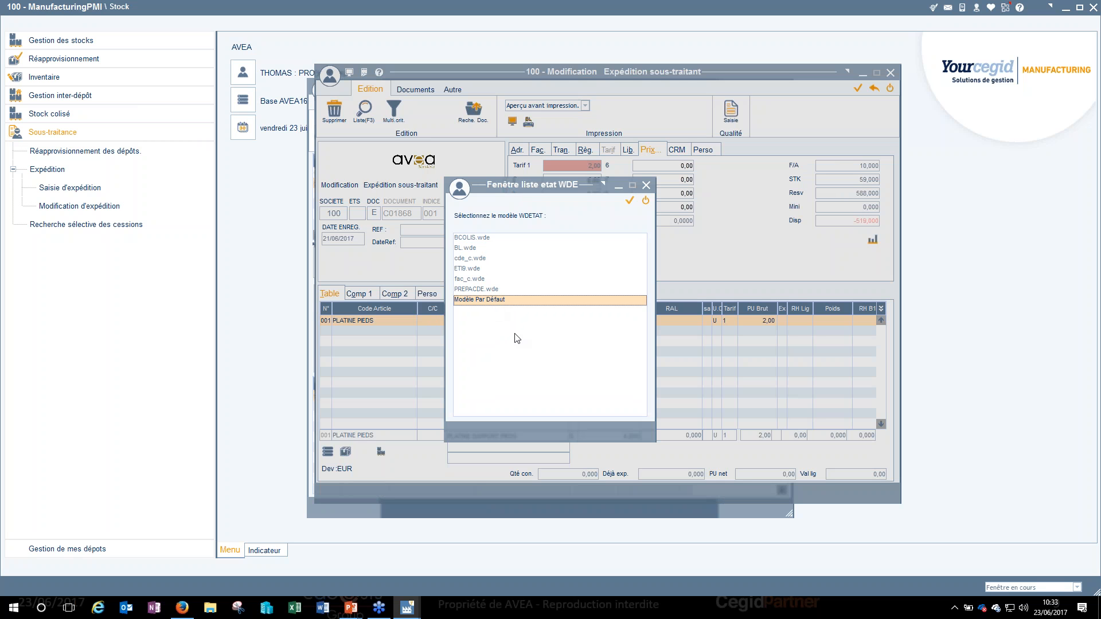
key("Return")
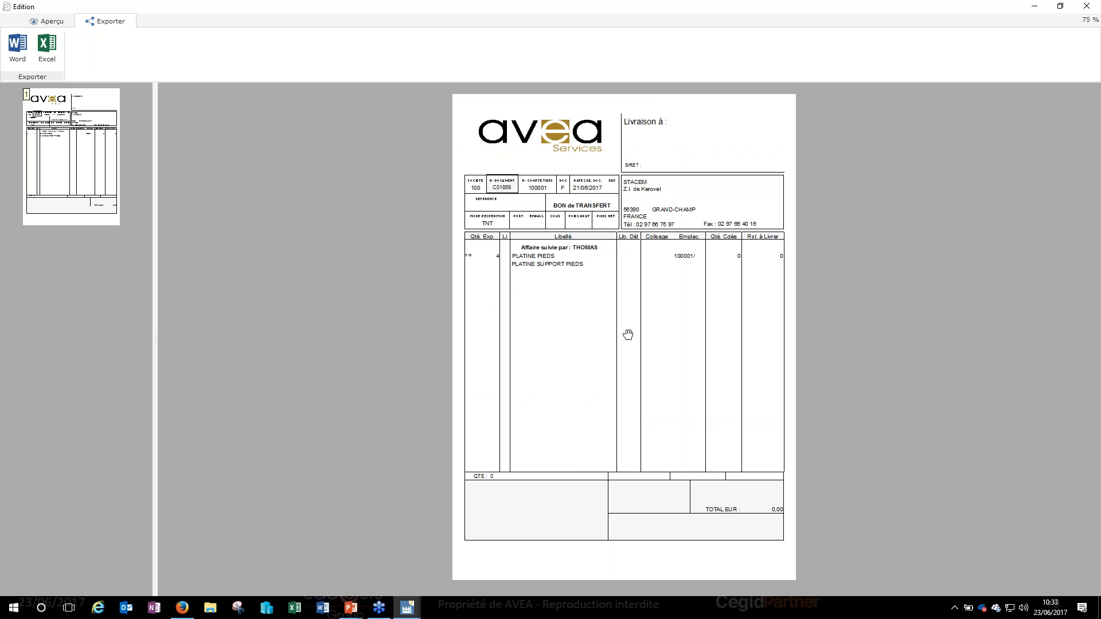
Examine the transfer note's header, address and PLATINE PIEDS line, and close the preview, shipment and transfer search windows
scroll(628, 334, "up", 4)
scroll(584, 332, "up", 3)
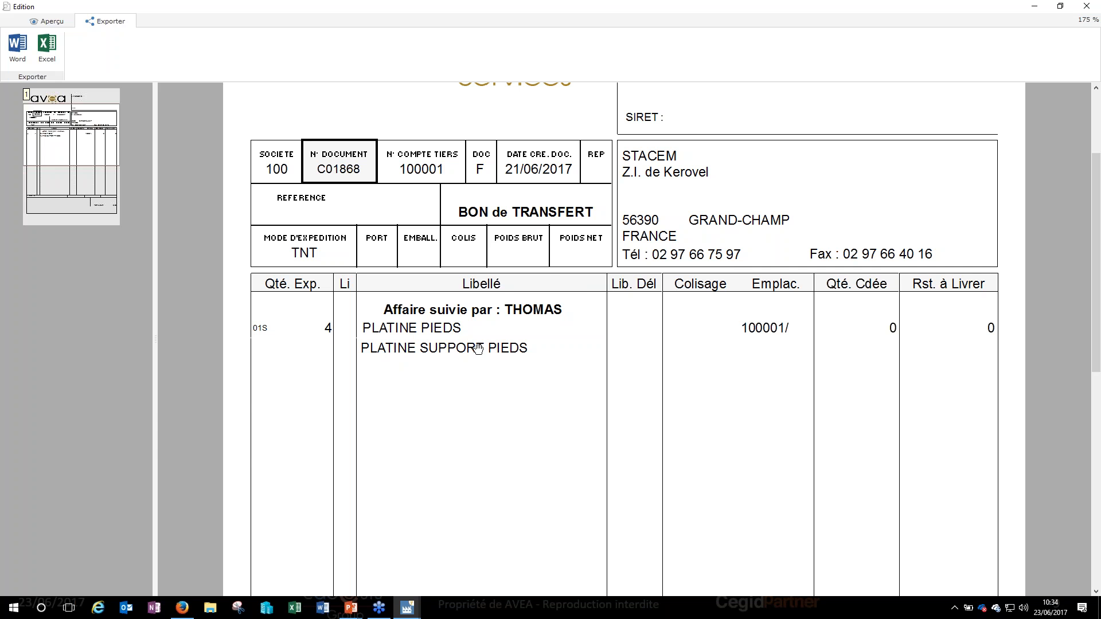
scroll(658, 274, "up", 3)
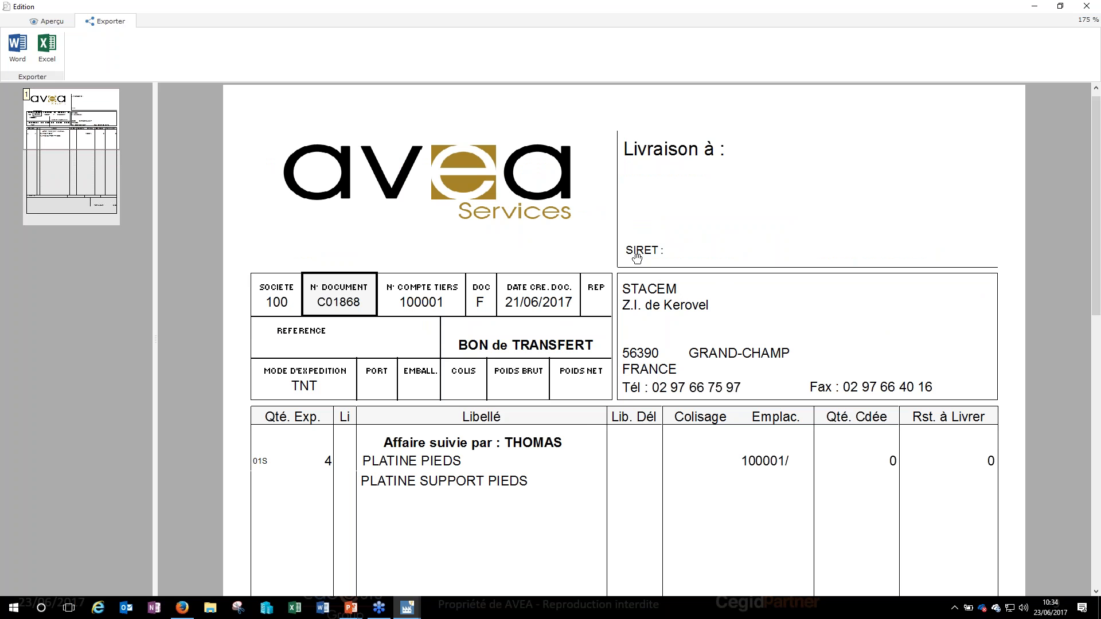
left_click(1083, 7)
left_click(784, 102)
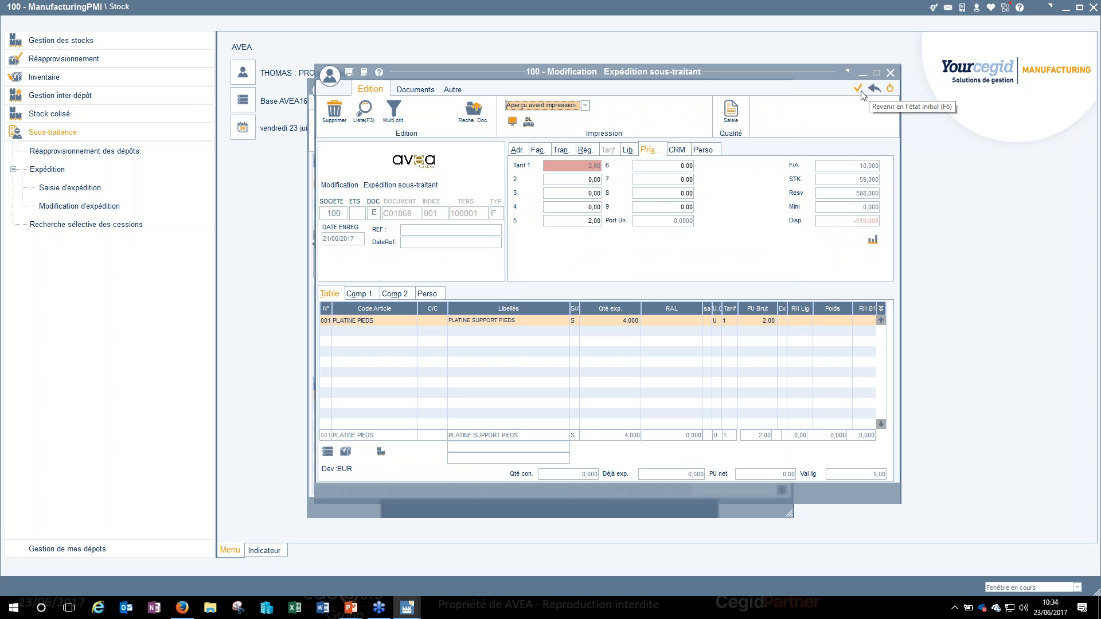
left_click(889, 91)
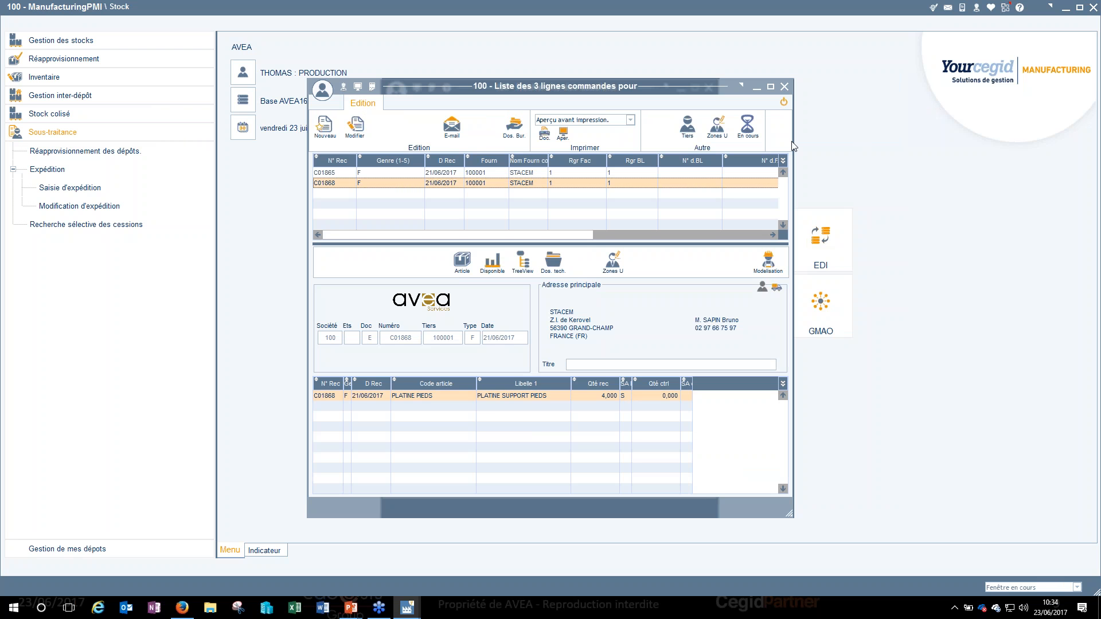
key("F9")
key("F9")
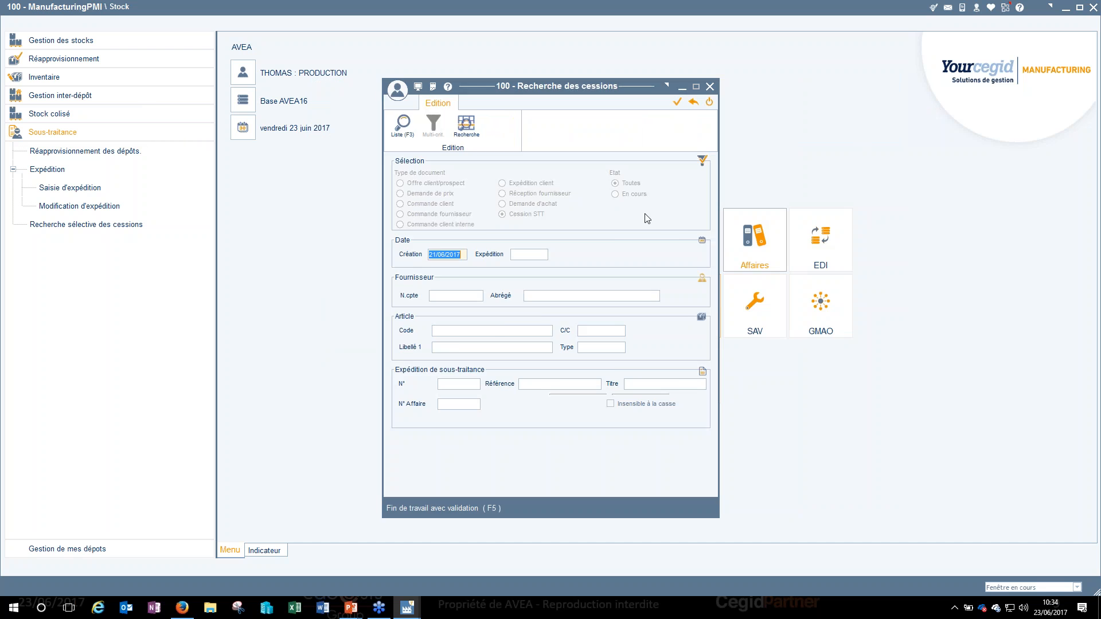
Switch to the PowerPoint slideshow and advance to the slide on receiving the subcontracting operation
mouse_move(350, 607)
left_click(397, 560)
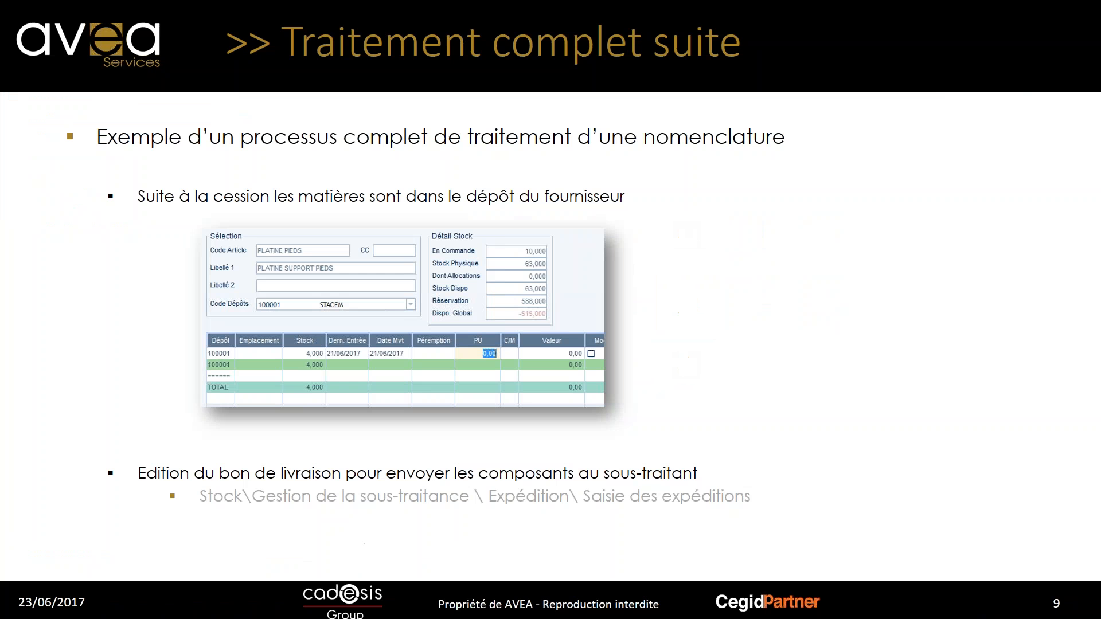
left_click(314, 358)
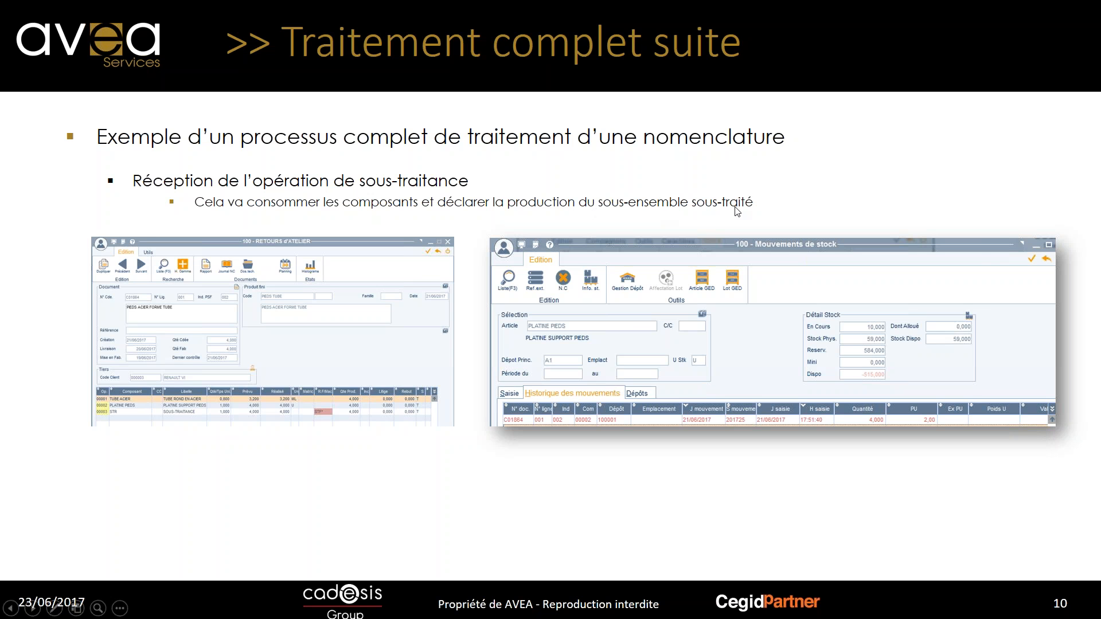
Switch back to ManufacturingPMI and open Saisie des réceptions under Réceptions in the Achat module
key("alt+Tab")
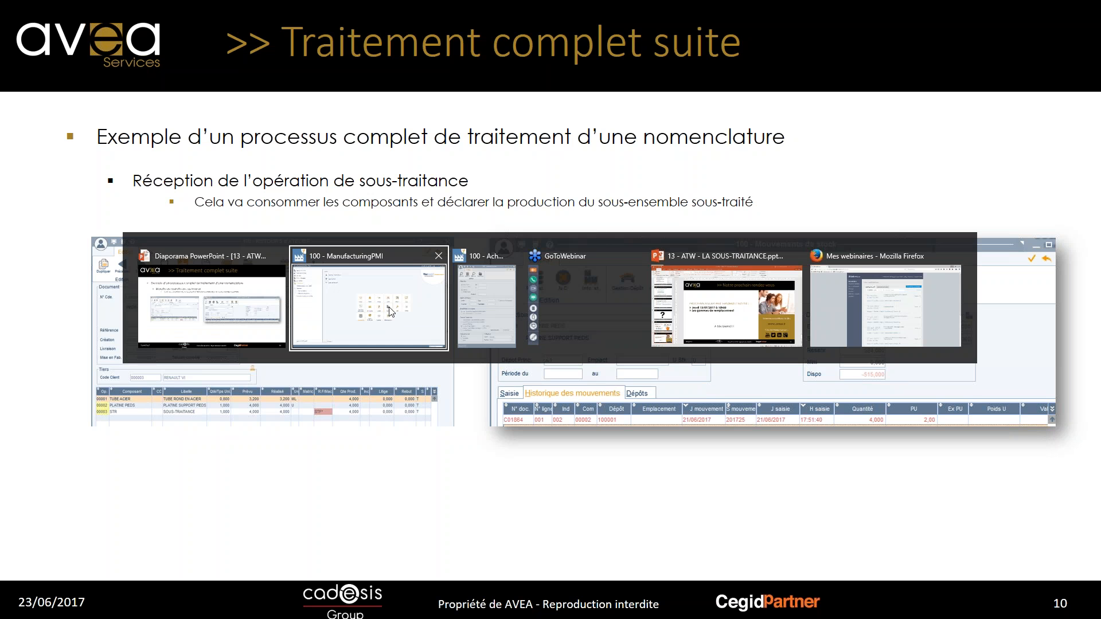
left_click(387, 312)
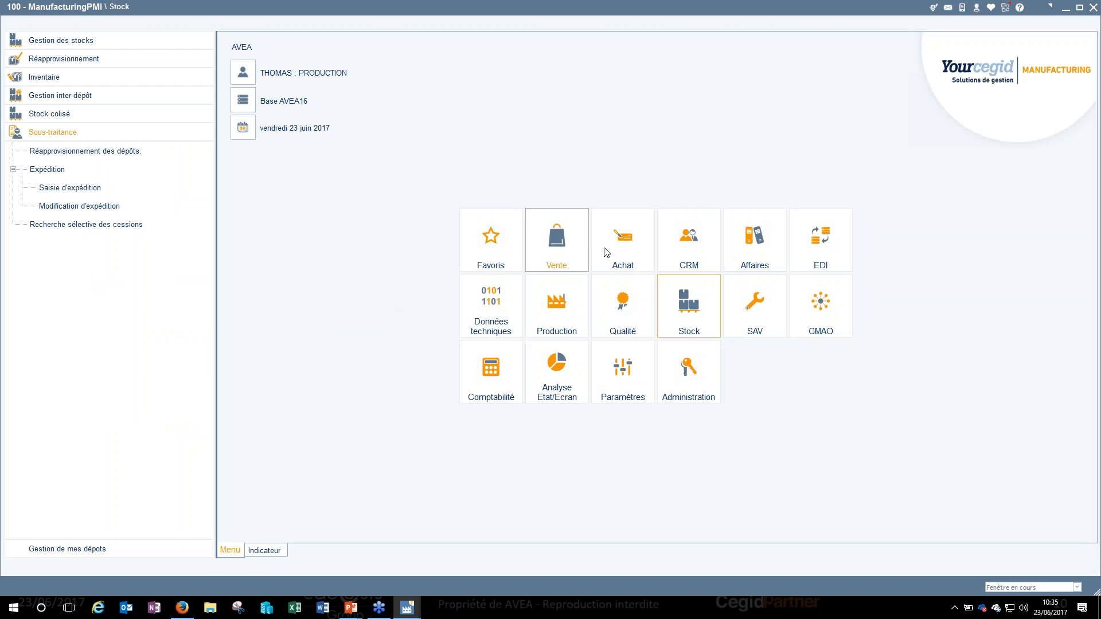
left_click(631, 246)
left_click(75, 513)
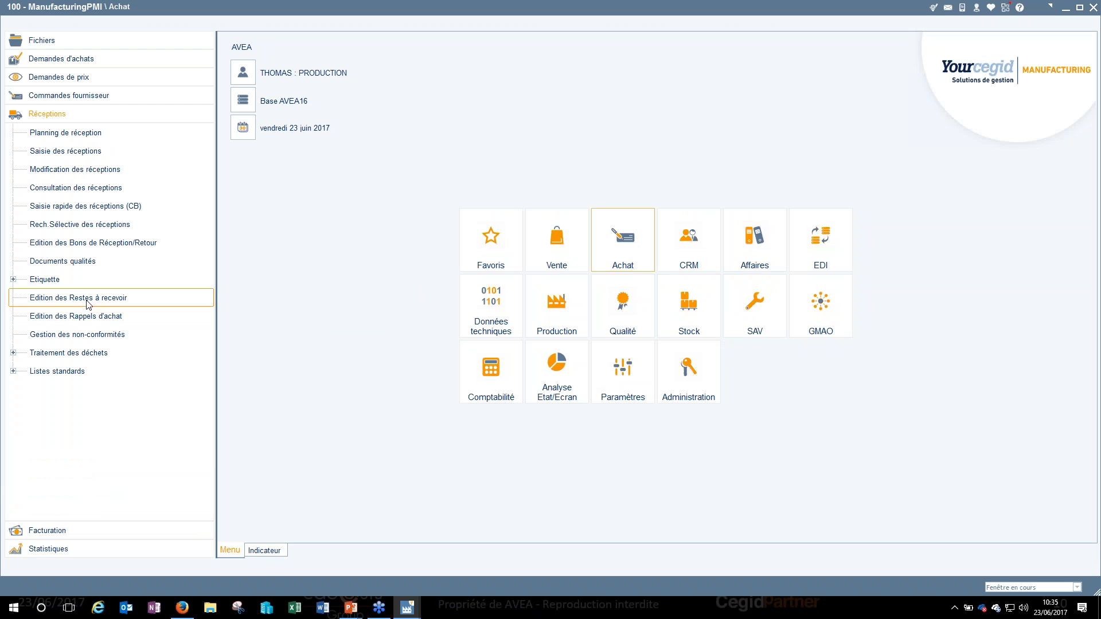
left_click(67, 152)
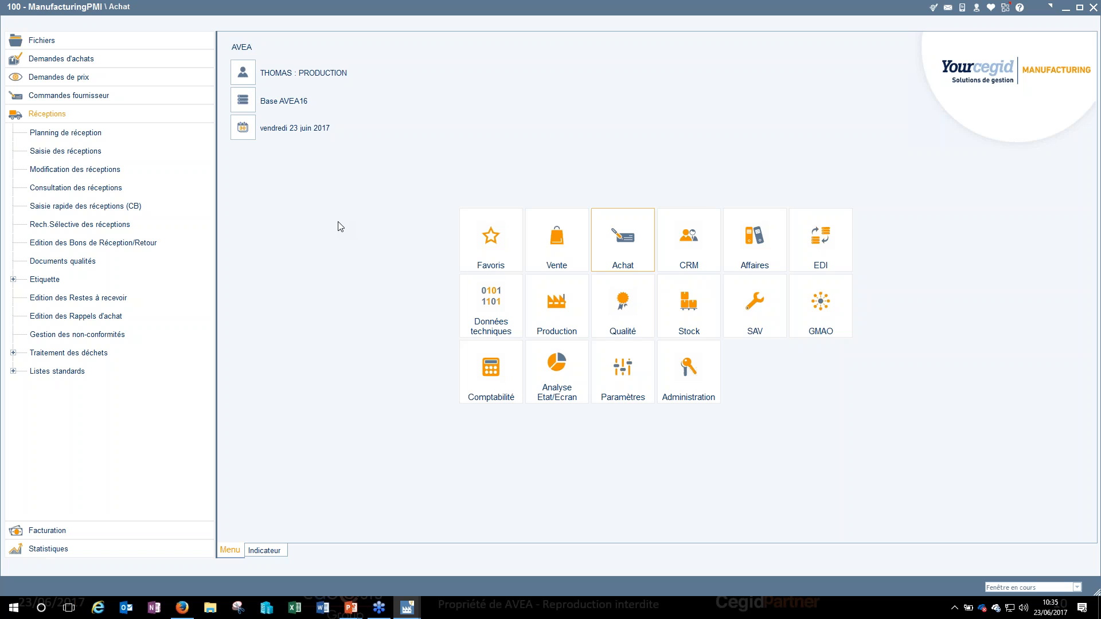
Load the STACEM supplier order into the reception by its document number and select the STR SOUS-TRAITANCE line
type("351")
key("Return")
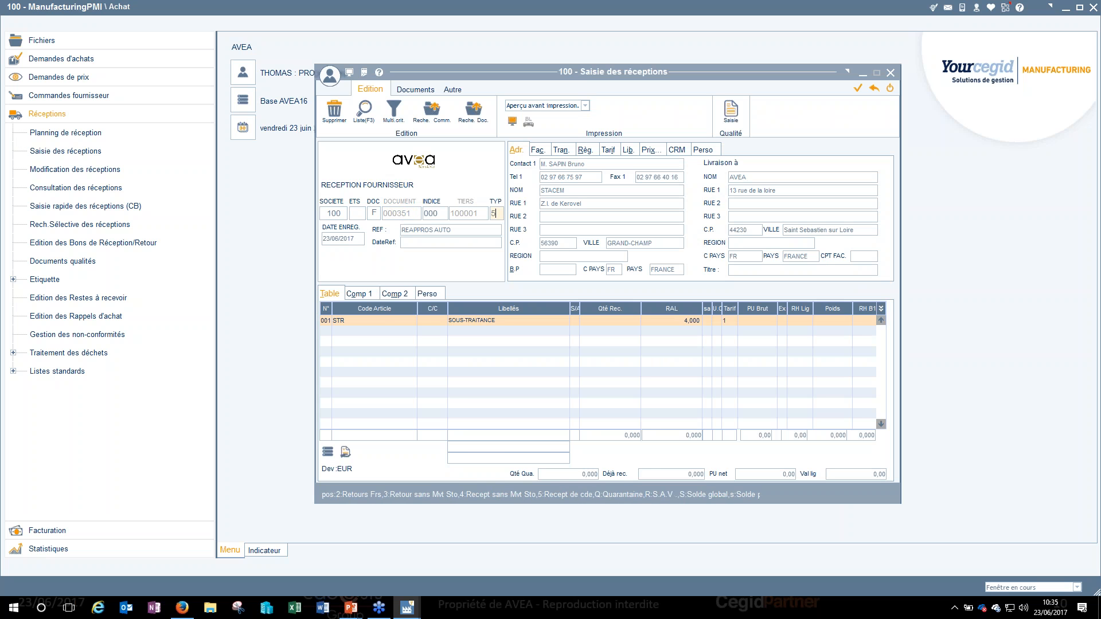
left_click(467, 324)
double_click(467, 325)
Receive a quantity of 4,000 on the STR line with code S, accepting the null unit price, and close the reception form
type("S")
key("Tab")
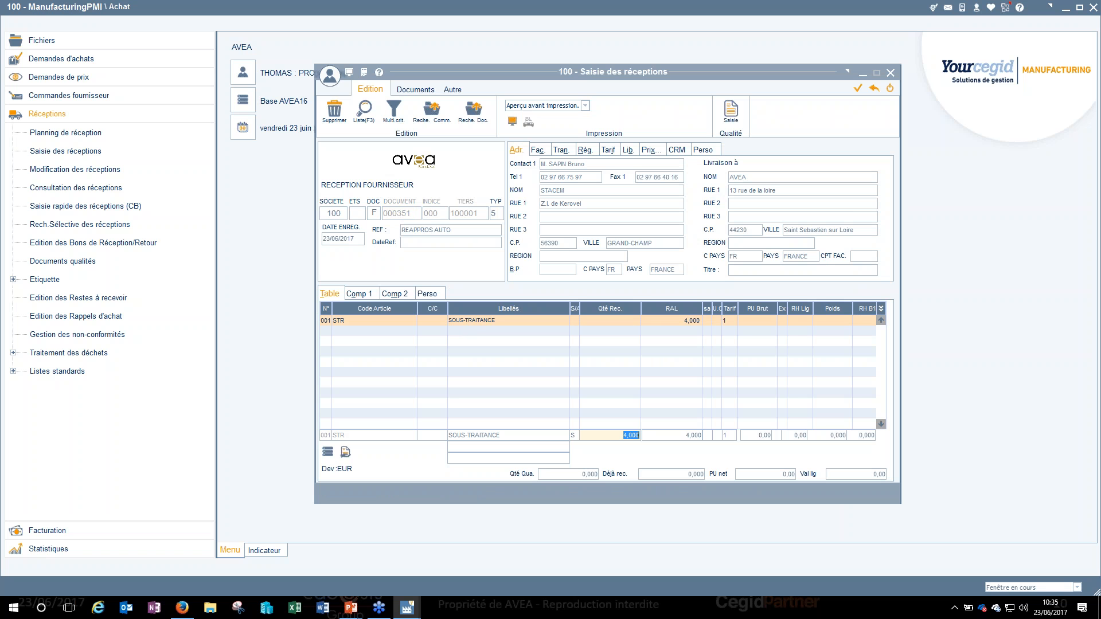
key("Tab")
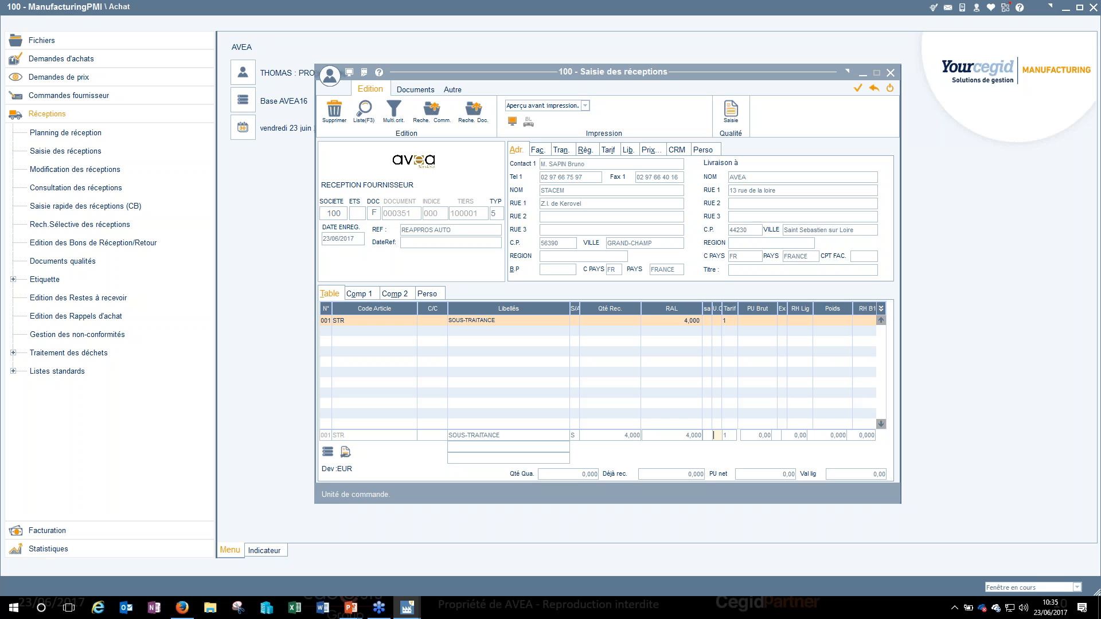
key("Return")
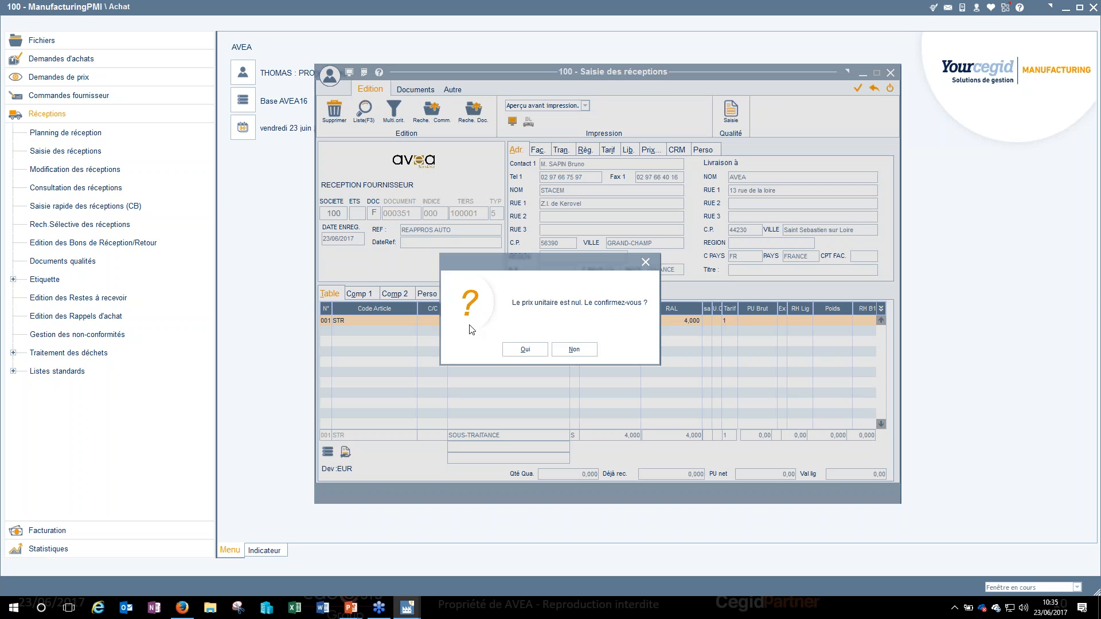
left_click(525, 350)
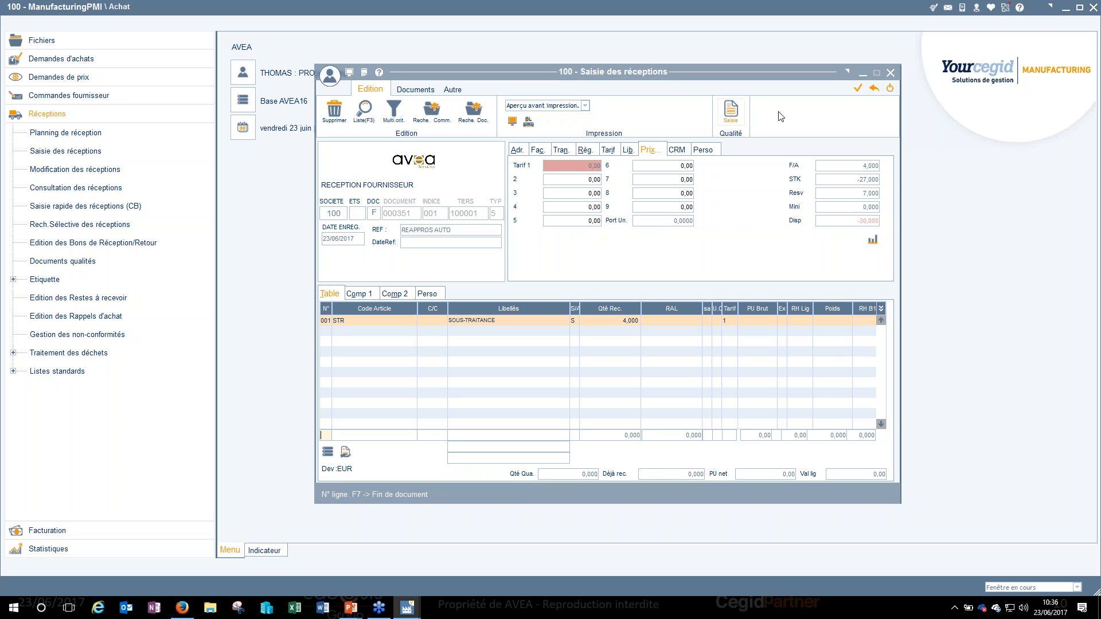
left_click_drag(828, 112, 830, 111)
left_click(891, 90)
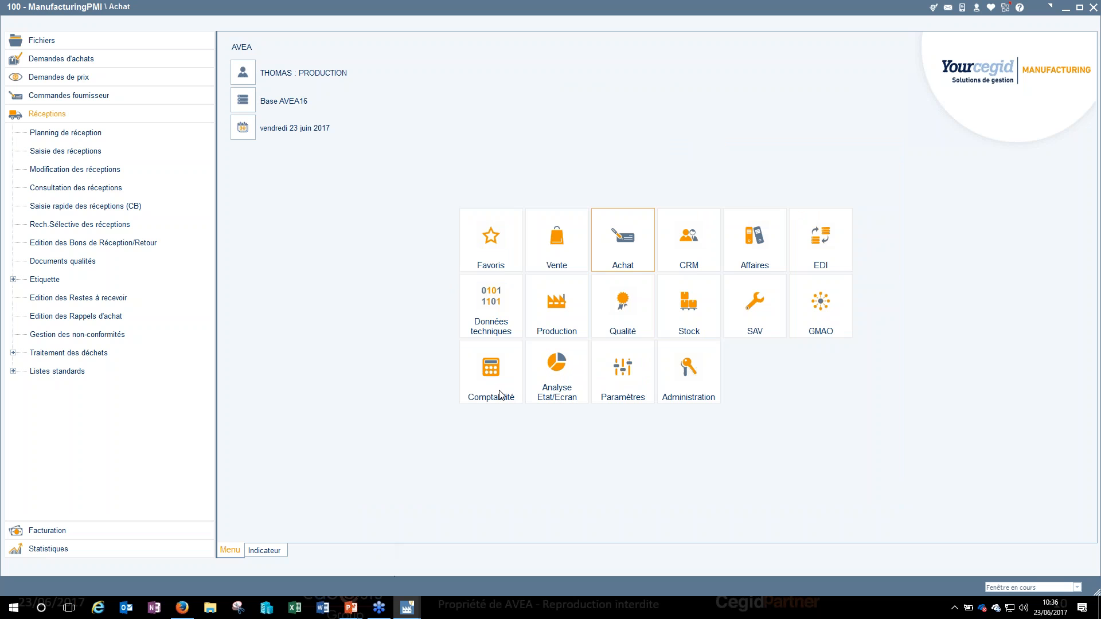
Open Fiche article from the favourites and load article TABLE from the recent articles
left_click(486, 243)
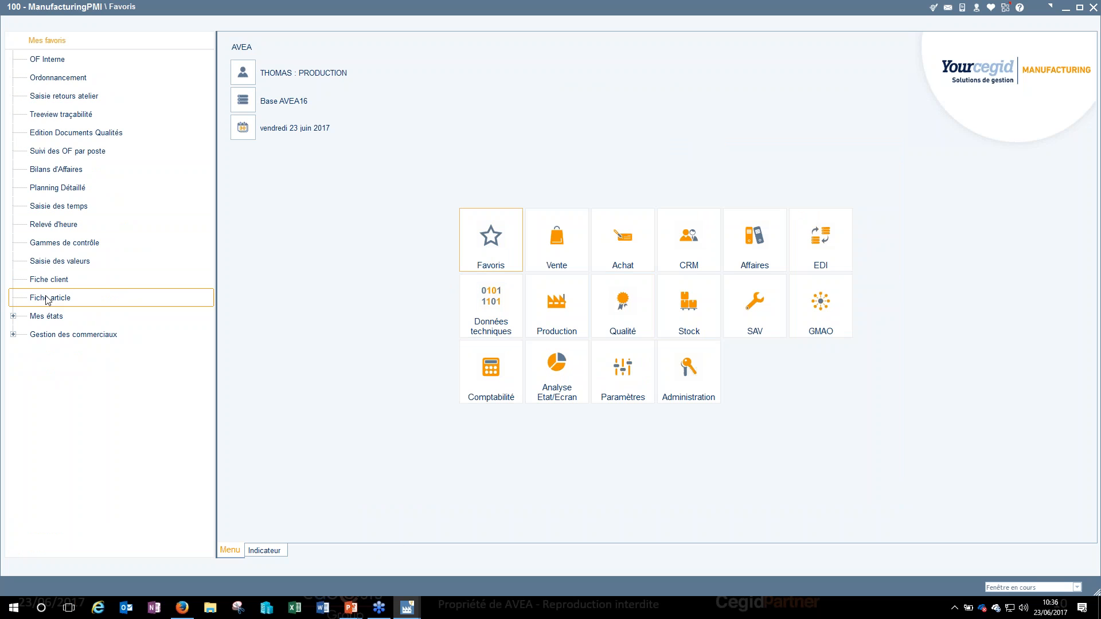
left_click(116, 279)
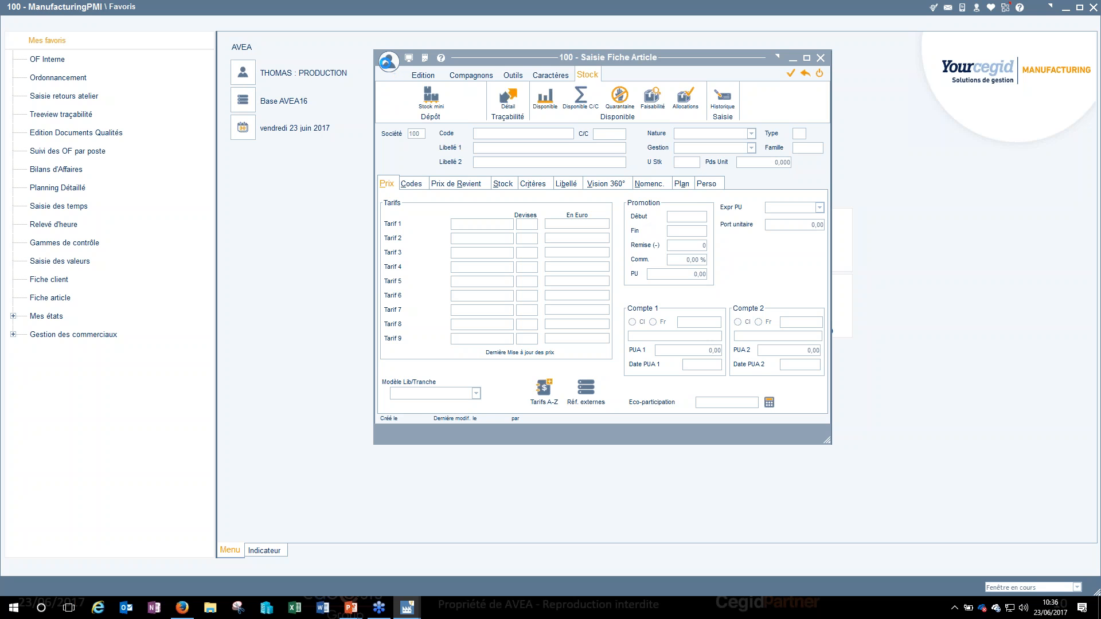
left_click(389, 61)
left_click(401, 89)
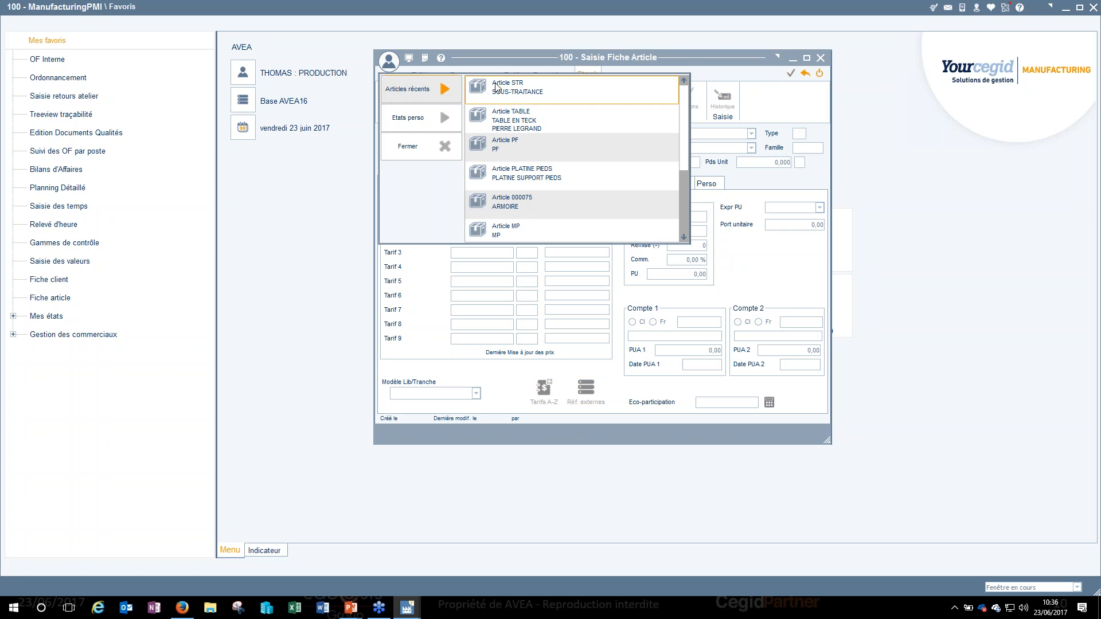
left_click(485, 111)
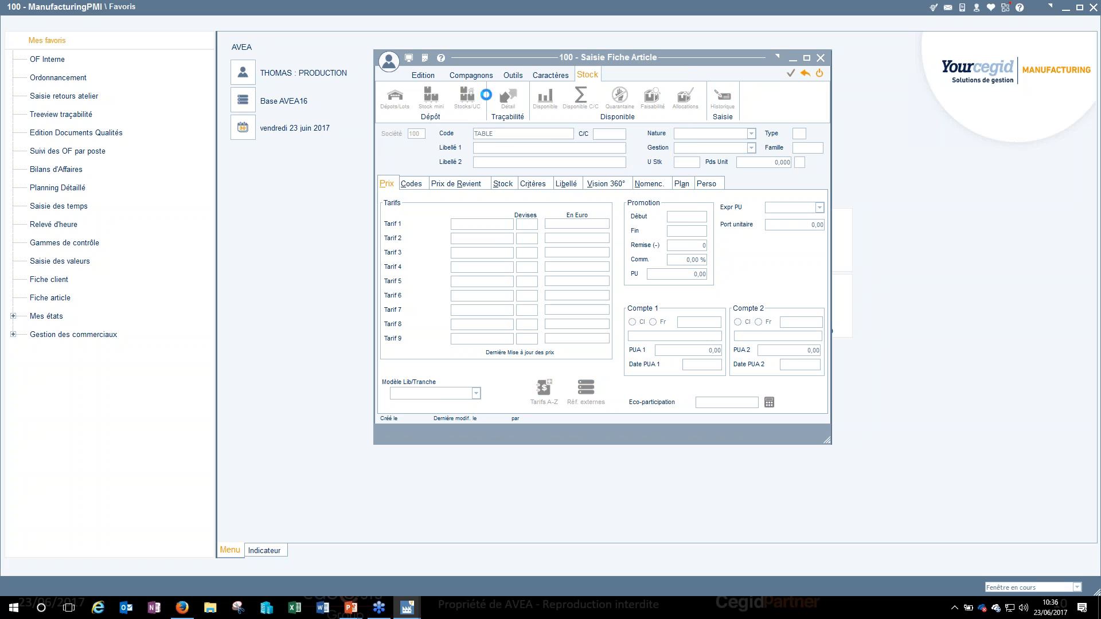
Display article TABLE's Treeview, expand PIEDS TUBE, and open the PLATINE PIEDS component's article card
left_click(511, 75)
left_click(447, 102)
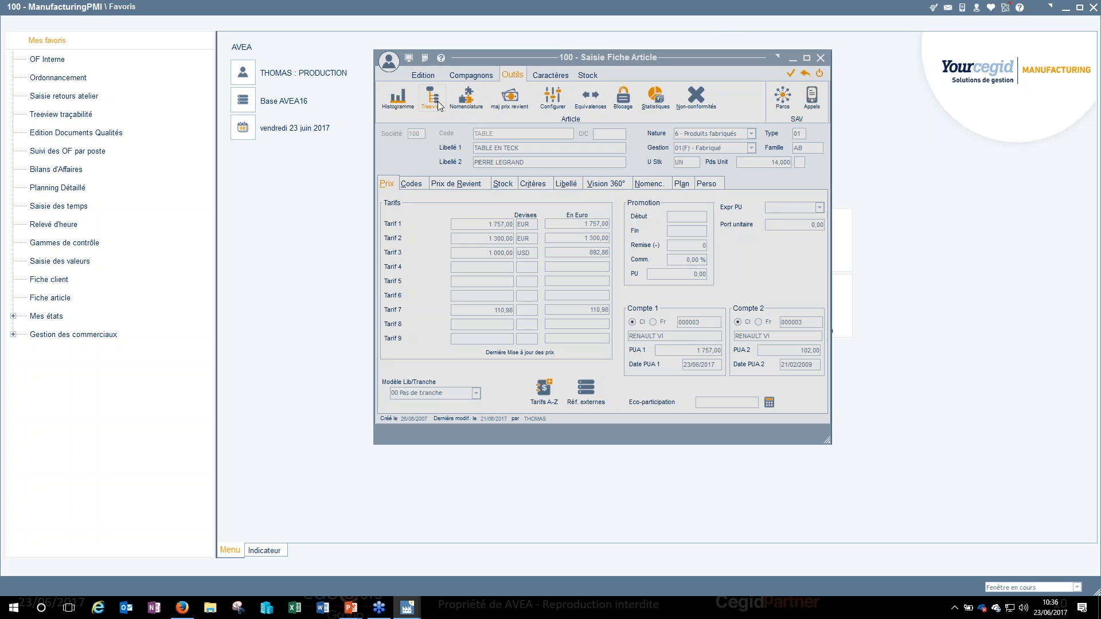
double_click(397, 243)
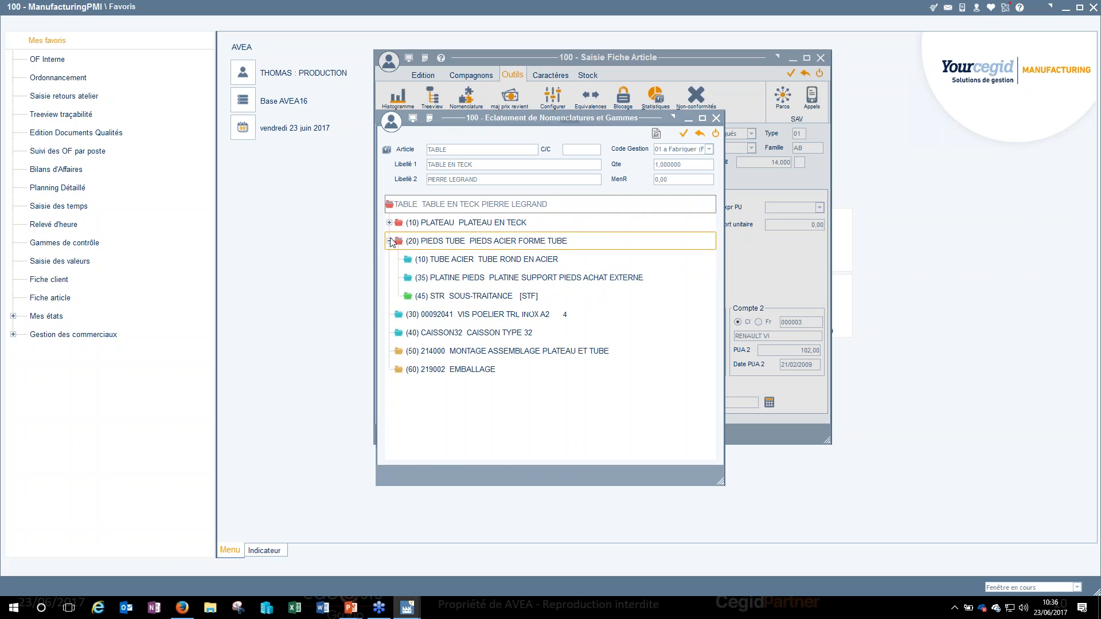
left_click(479, 281)
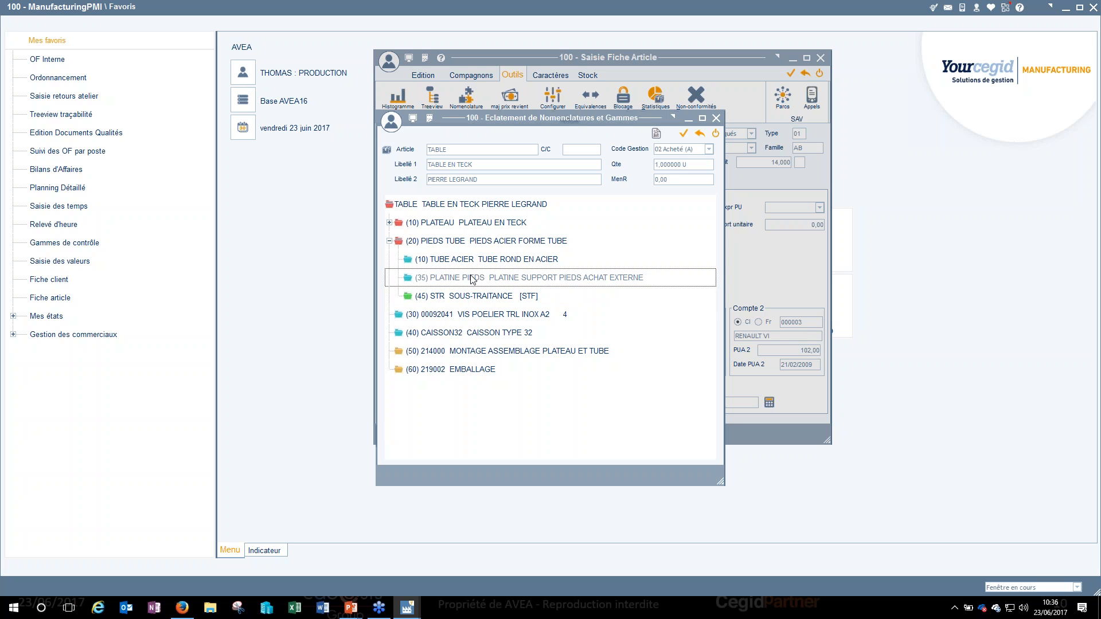
double_click(472, 280)
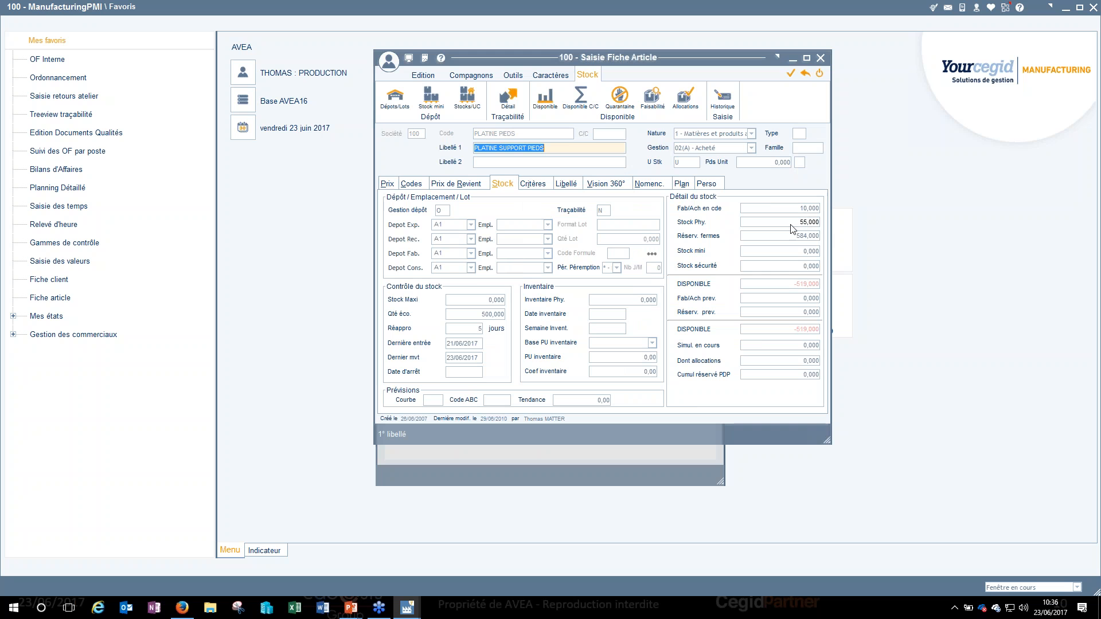
Examine the history of stock movements for PLATINE PIEDS, including the latest movement in the subcontractor's depot
left_click(721, 100)
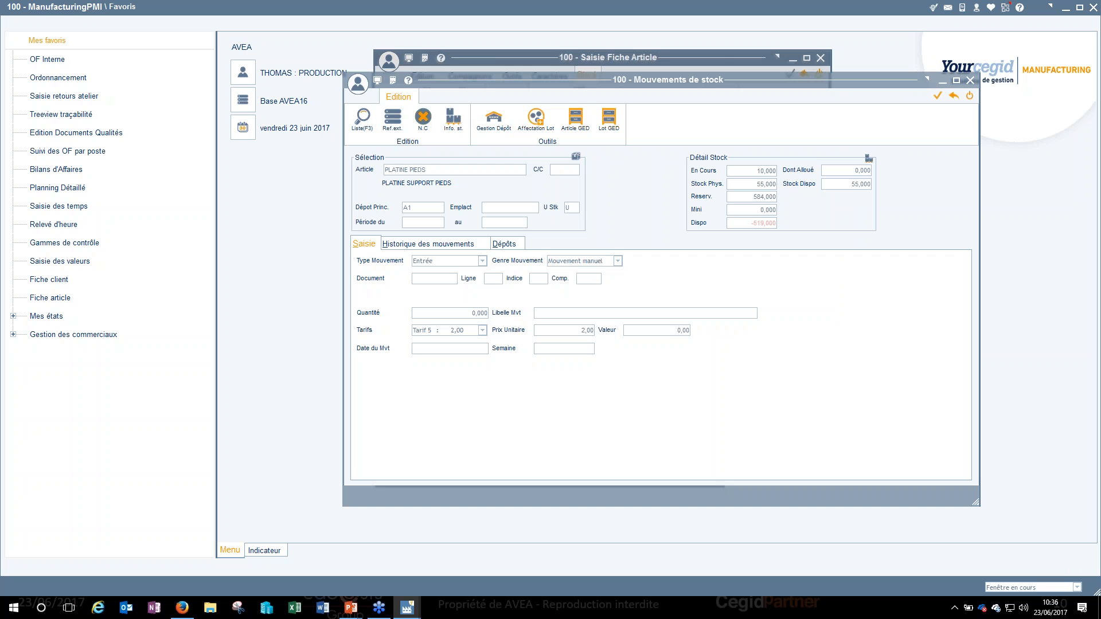
left_click(475, 246)
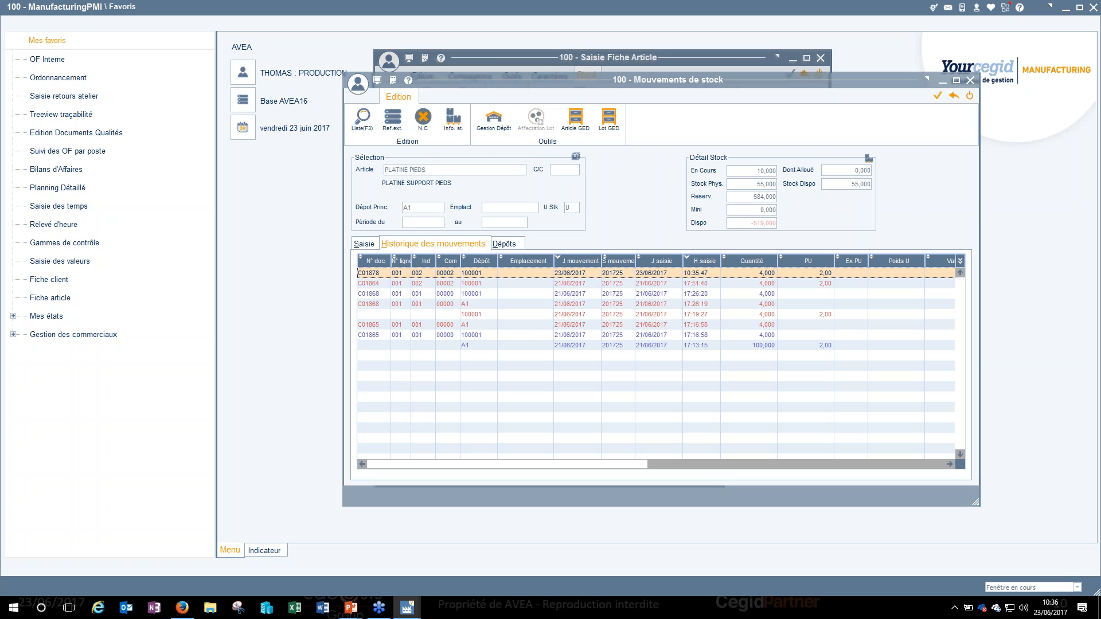
left_click(363, 274)
left_click_drag(628, 470, 413, 465)
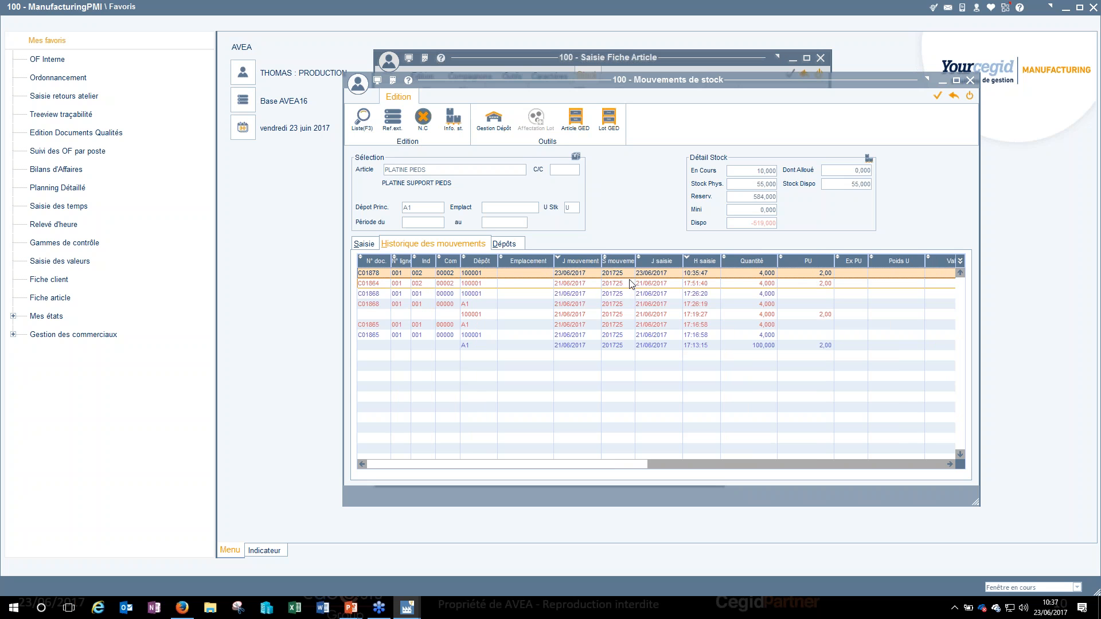
Close the stock movement, article and nomenclature windows, and open the Production module
left_click(969, 96)
left_click(820, 72)
left_click(715, 133)
left_click(820, 73)
left_click(574, 350)
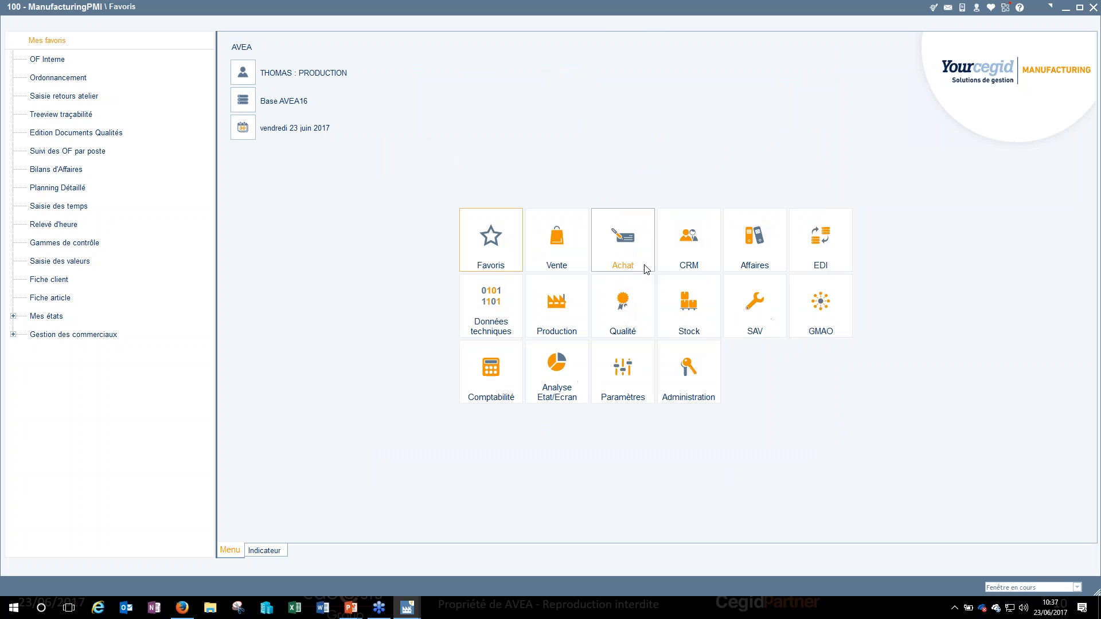
left_click(563, 314)
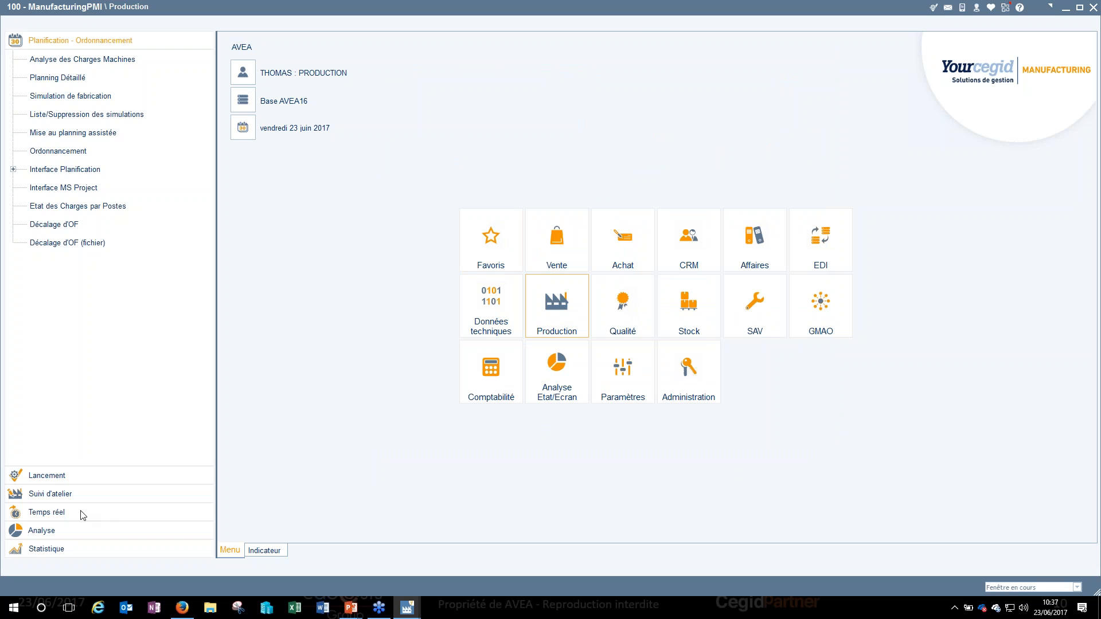
Open Saisie retours atelier, load line 001 of the TABLE order, and display the PIEDS TUBE subassembly at index 002
left_click(75, 497)
left_click(84, 134)
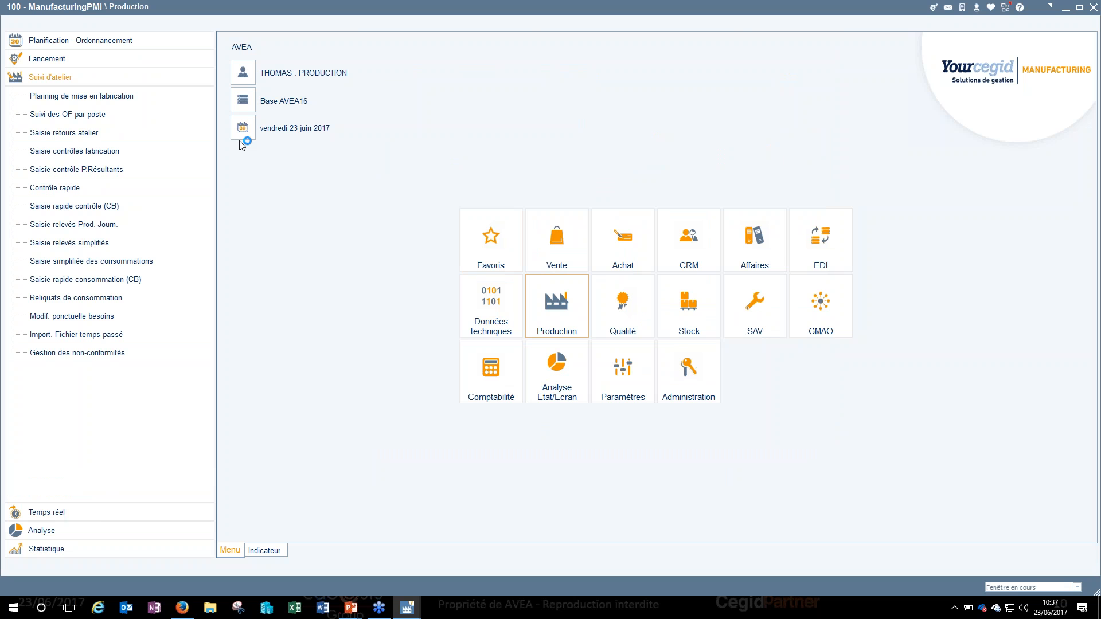
type("C01878")
key("Return")
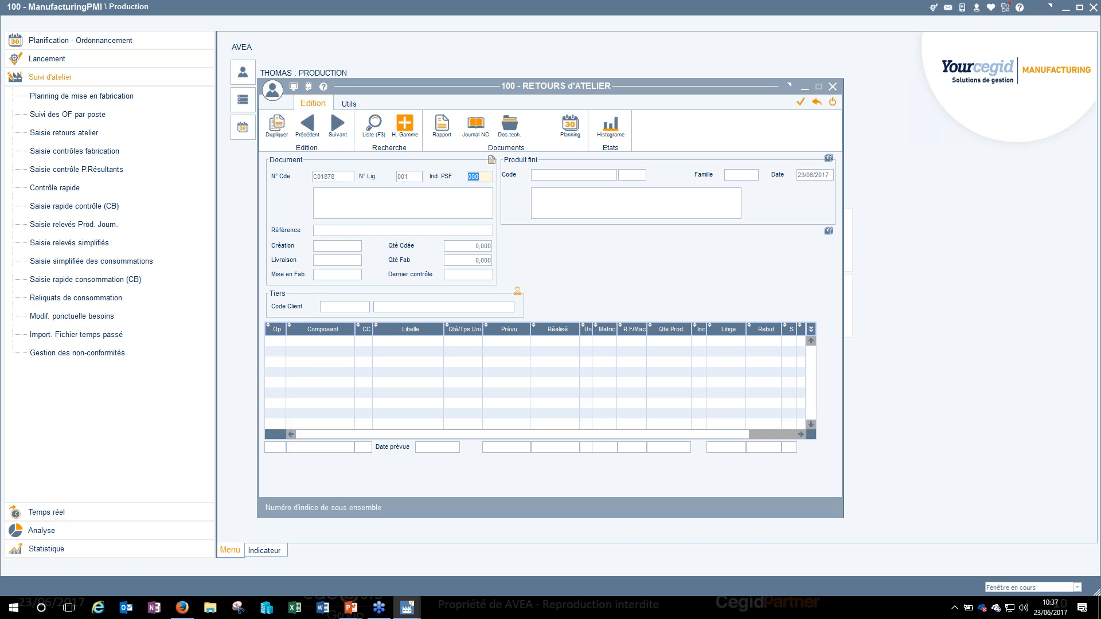
key("Return")
left_click(338, 125)
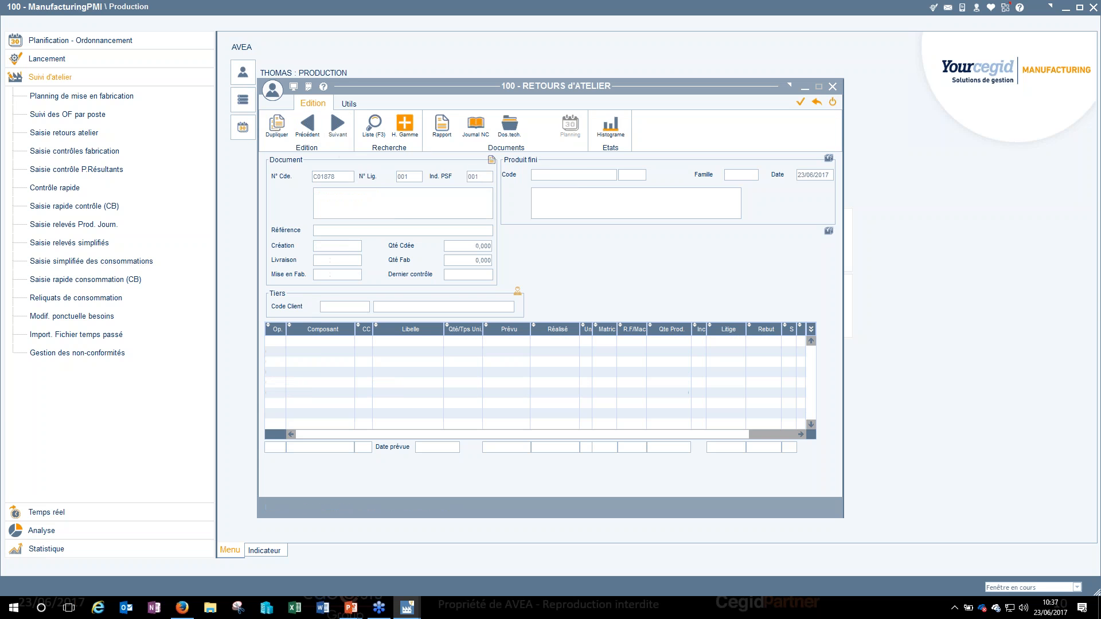
left_click(338, 125)
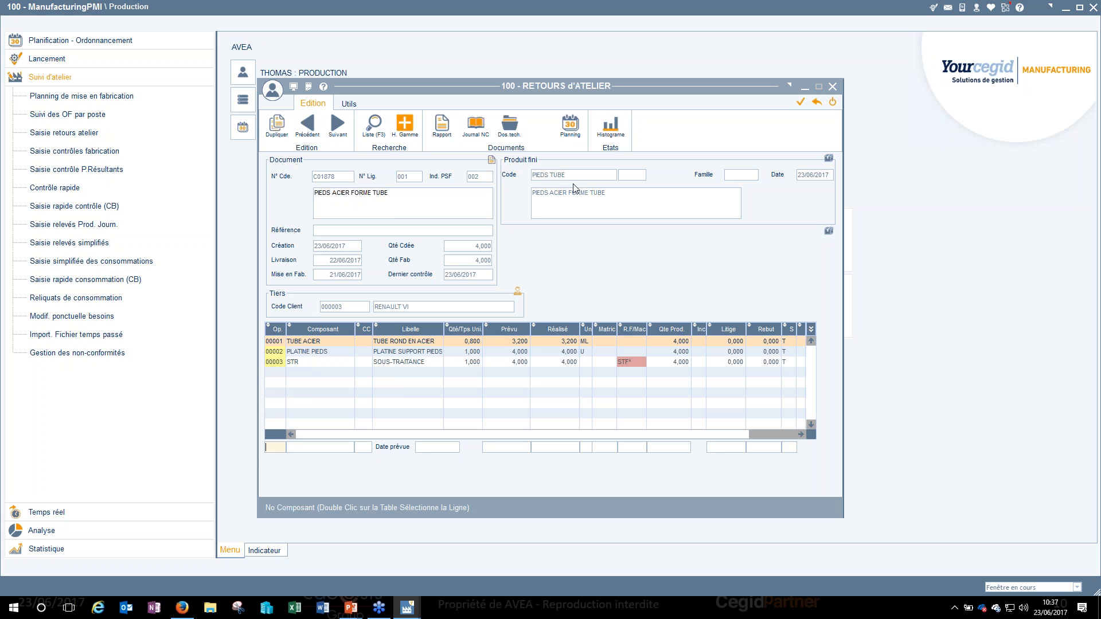
Go back from PIEDS TUBE through PLATEAU to the finished product TABLE at index 000, and select its PIEDS TUBE component line
double_click(558, 175)
left_click(338, 177)
left_click(784, 363)
left_click(308, 127)
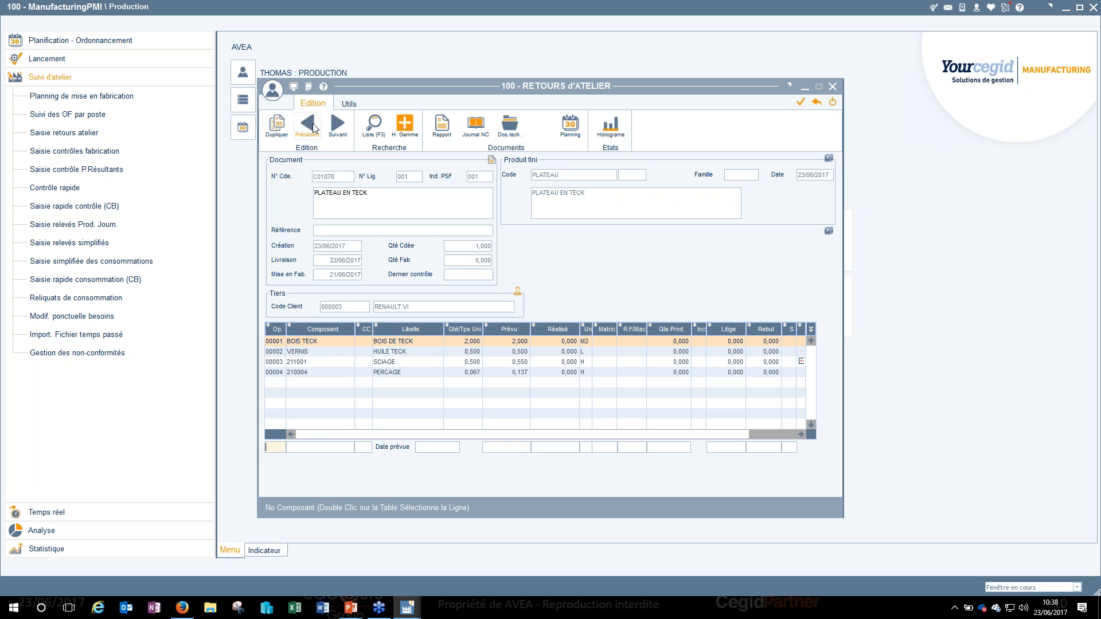
left_click(313, 127)
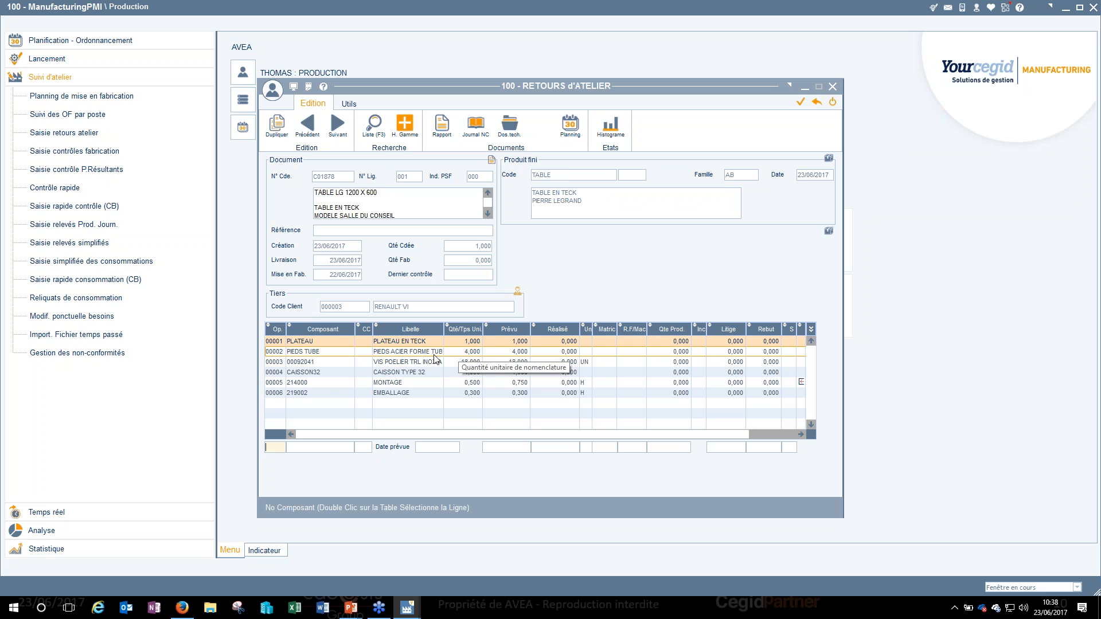
left_click(427, 354)
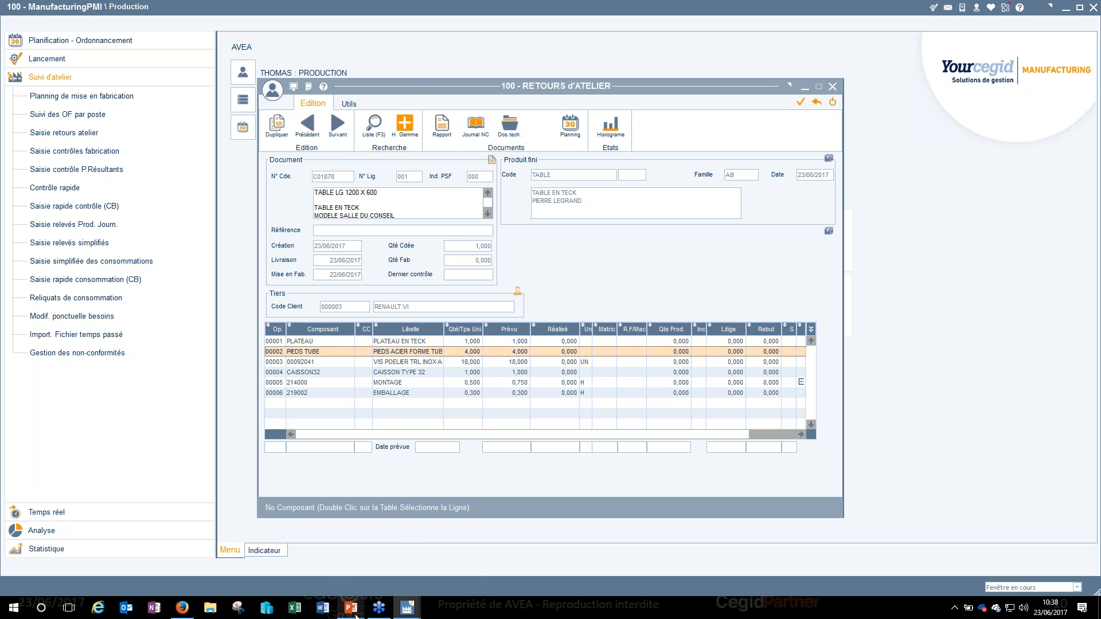
Switch to the PowerPoint slideshow at the slide on receiving the subcontracted operation
mouse_move(351, 608)
left_click(403, 577)
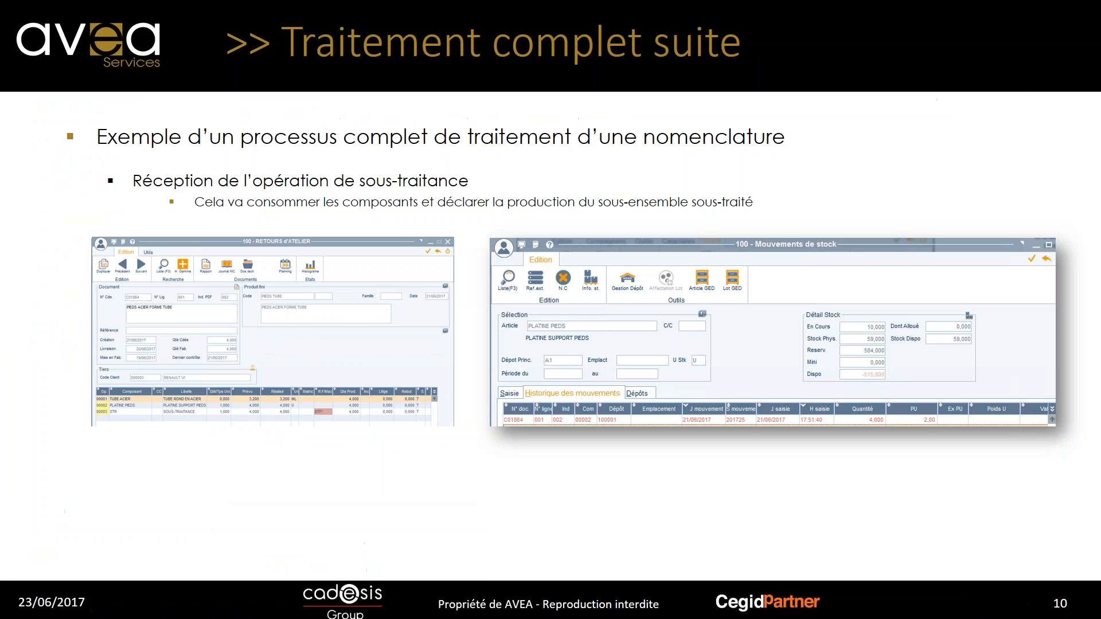